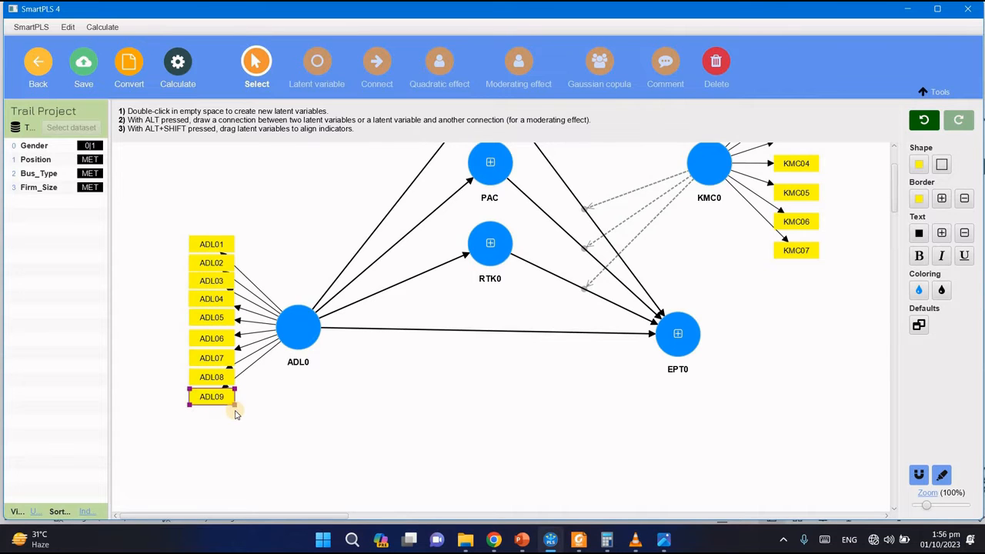
# - Show the hidden indicators of the Innovt0 construct
pyautogui.scroll(1, 236, 414)
pyautogui.scroll(1, 254, 422)
pyautogui.click(486, 183)
pyautogui.rightClick(486, 185)
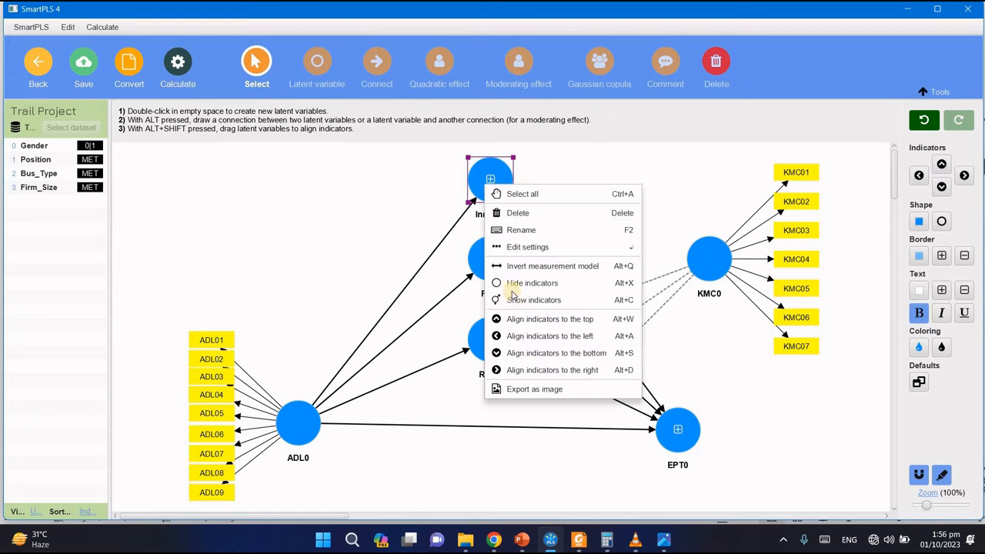
pyautogui.click(507, 299)
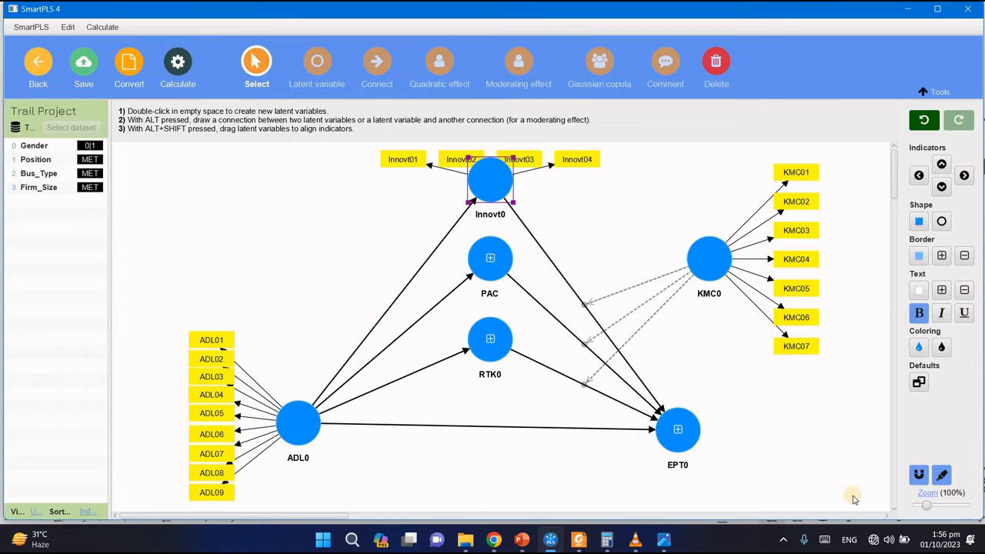
# - Shift the entire model down to make room and raise indicators Innovt01 to Innovt04 into a row clear above their construct
pyautogui.click(923, 505)
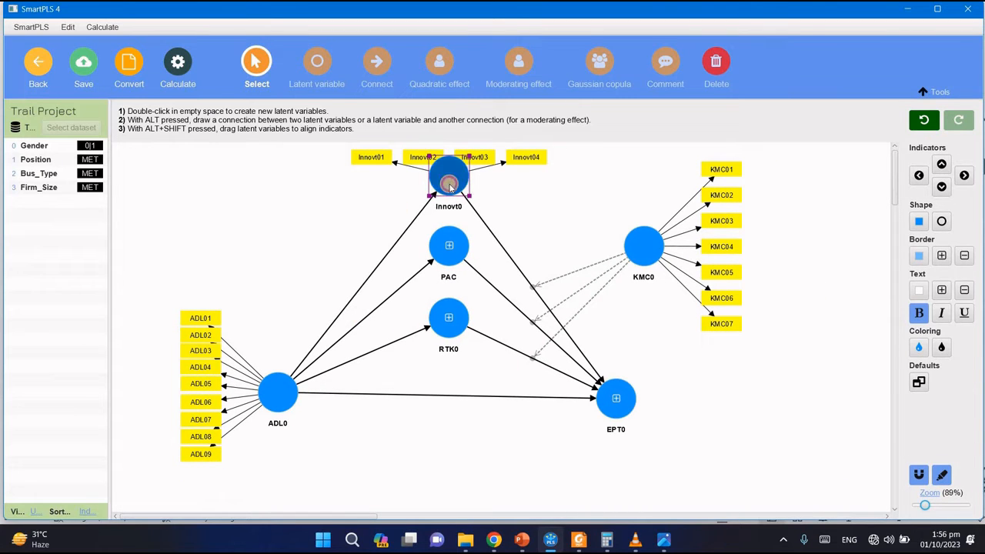
pyautogui.hotkey('ctrl', 'a')
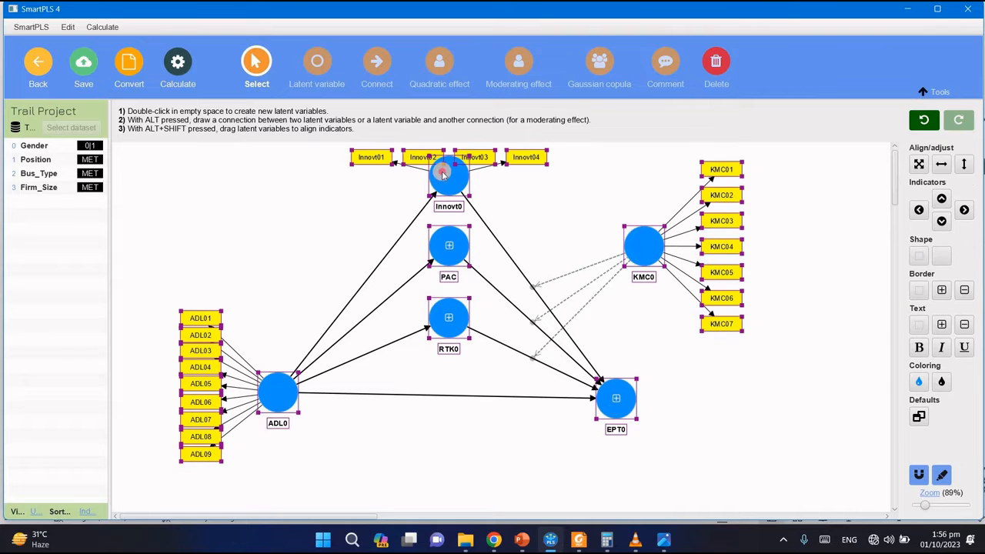
pyautogui.moveTo(449, 180); pyautogui.dragTo(463, 224)
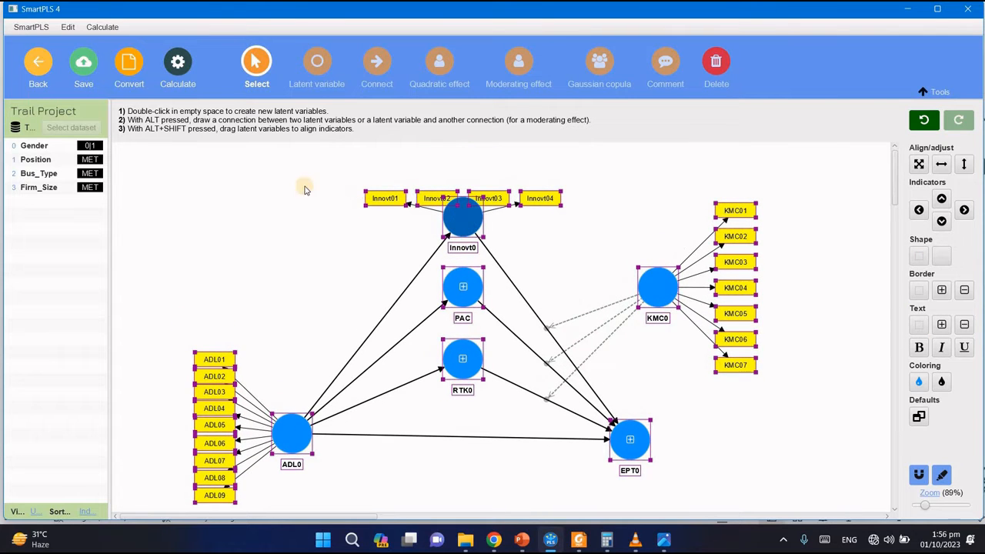
pyautogui.moveTo(351, 172); pyautogui.dragTo(553, 197)
pyautogui.moveTo(551, 197); pyautogui.dragTo(549, 163)
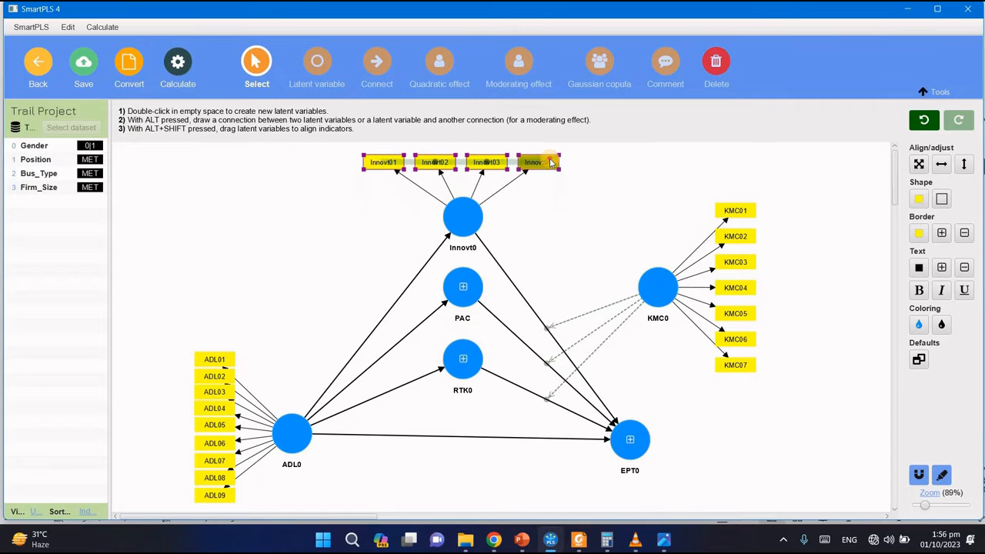
pyautogui.click(560, 207)
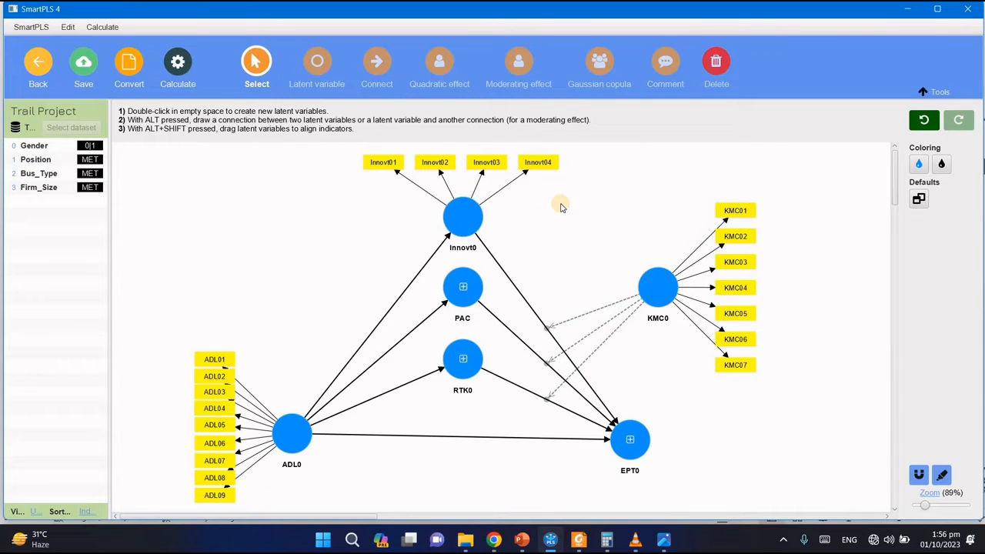
# - Change the Innovt0 construct's caption in the model to Innovt
pyautogui.doubleClick(467, 248)
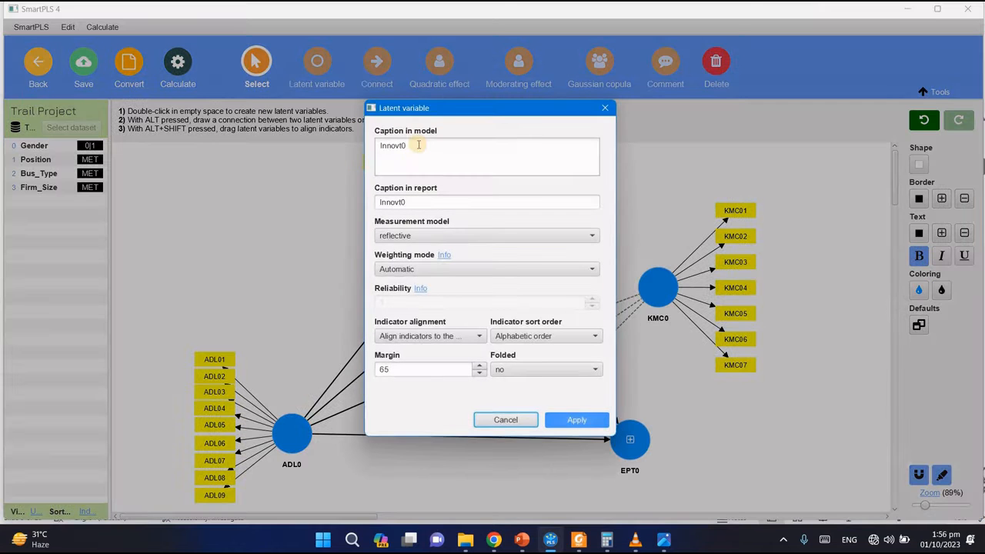
pyautogui.click(417, 144)
pyautogui.press('BackSpace')
pyautogui.click(577, 420)
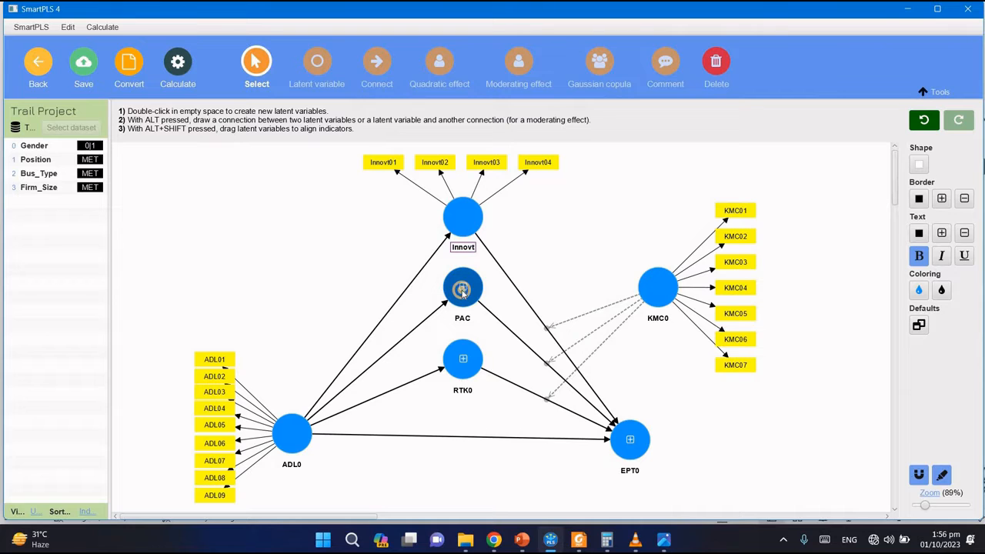
# - Show the PAC construct's indicators, align them to its left, and move them farther out as a column
pyautogui.rightClick(462, 291)
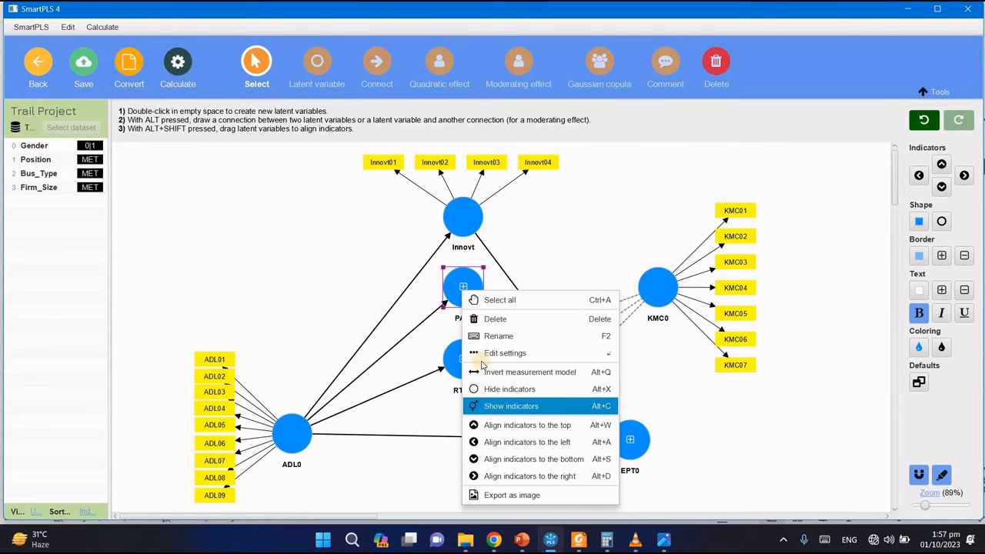
pyautogui.click(511, 406)
pyautogui.moveTo(461, 285)
pyautogui.mouseDown()
pyautogui.moveTo(356, 289)
pyautogui.moveTo(458, 295)
pyautogui.mouseUp()
pyautogui.rightClick(458, 296)
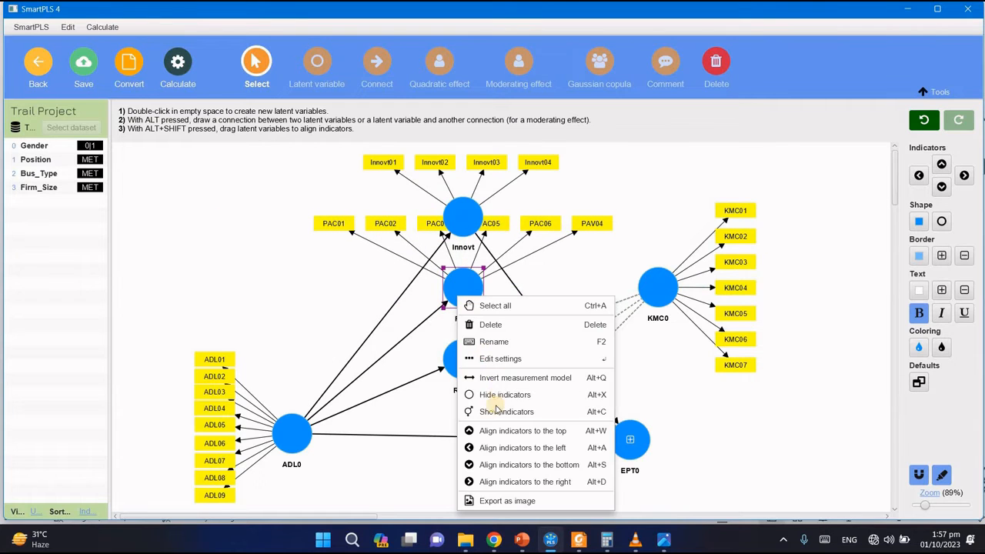
pyautogui.click(495, 448)
pyautogui.moveTo(409, 204); pyautogui.dragTo(316, 343)
pyautogui.click(377, 487)
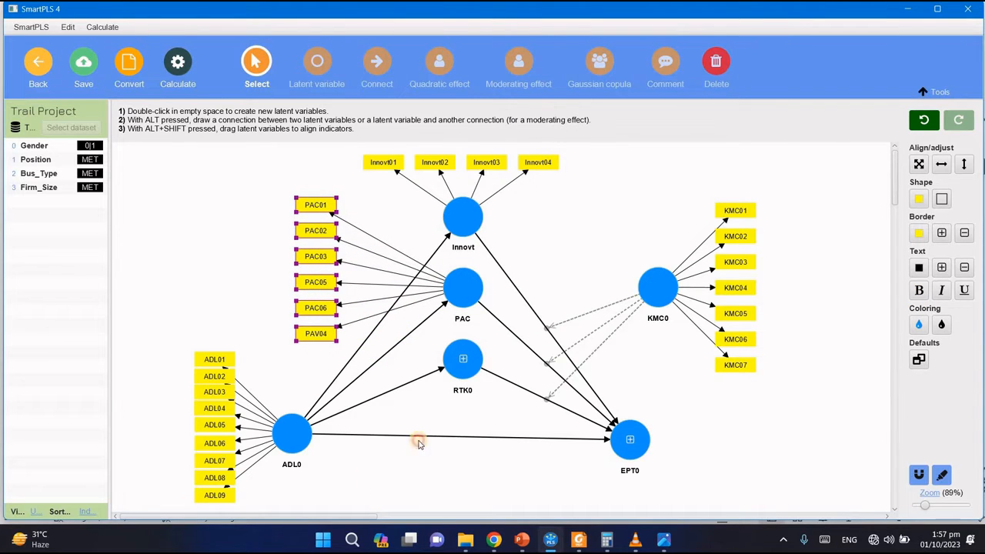
# - Show the RTK0 construct's indicators, align them to its right, and place them as a column to the right of Innovt and PAC
pyautogui.click(462, 361)
pyautogui.rightClick(462, 362)
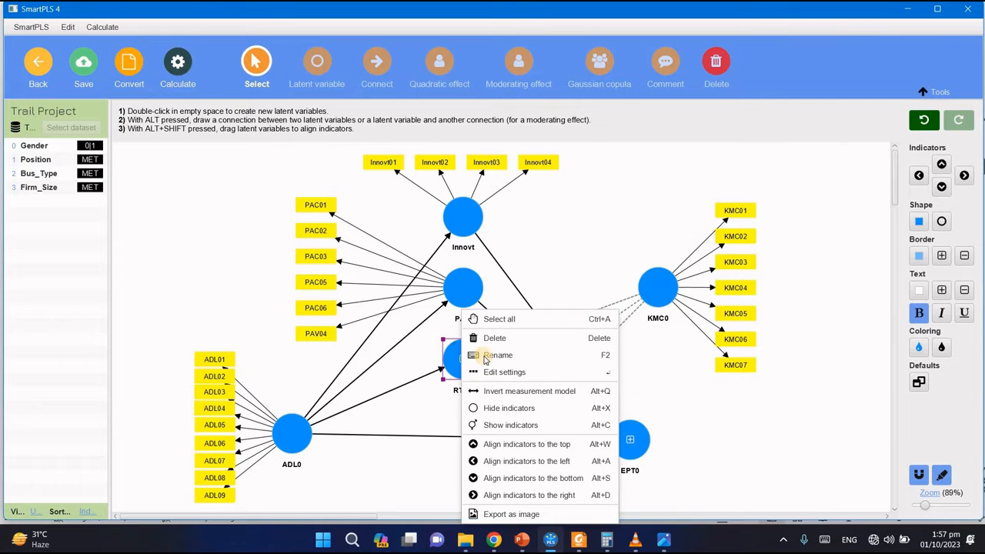
pyautogui.click(493, 427)
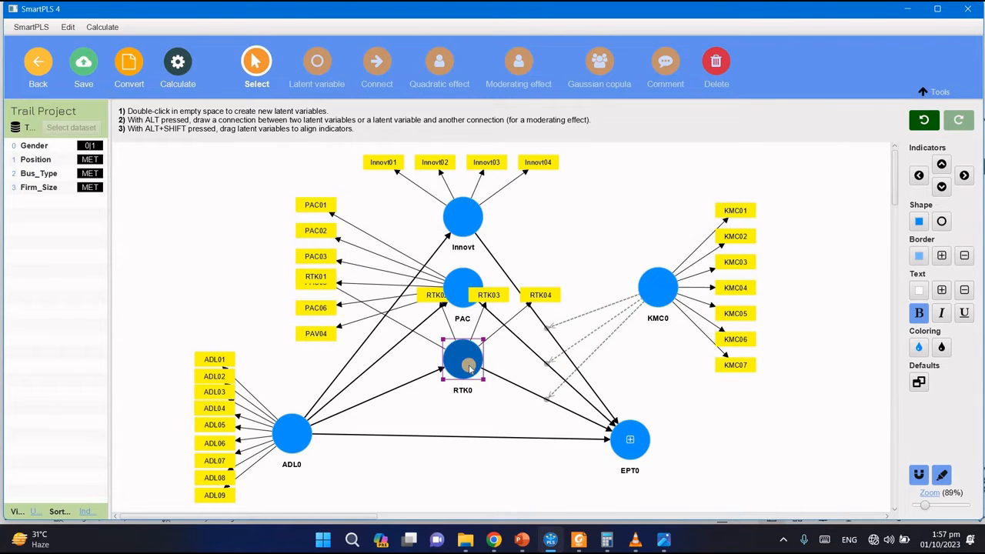
pyautogui.rightClick(469, 369)
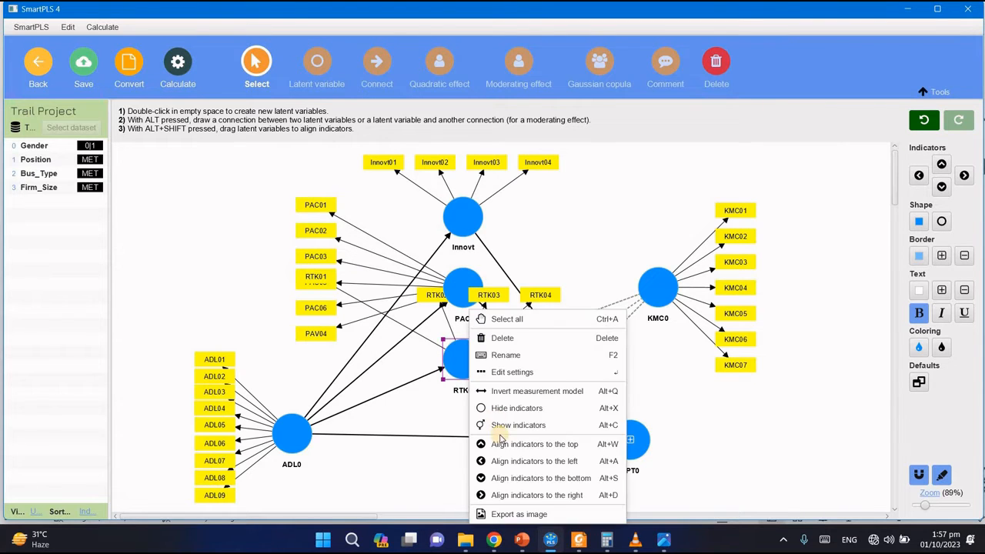
pyautogui.click(510, 495)
pyautogui.moveTo(514, 295); pyautogui.dragTo(573, 290)
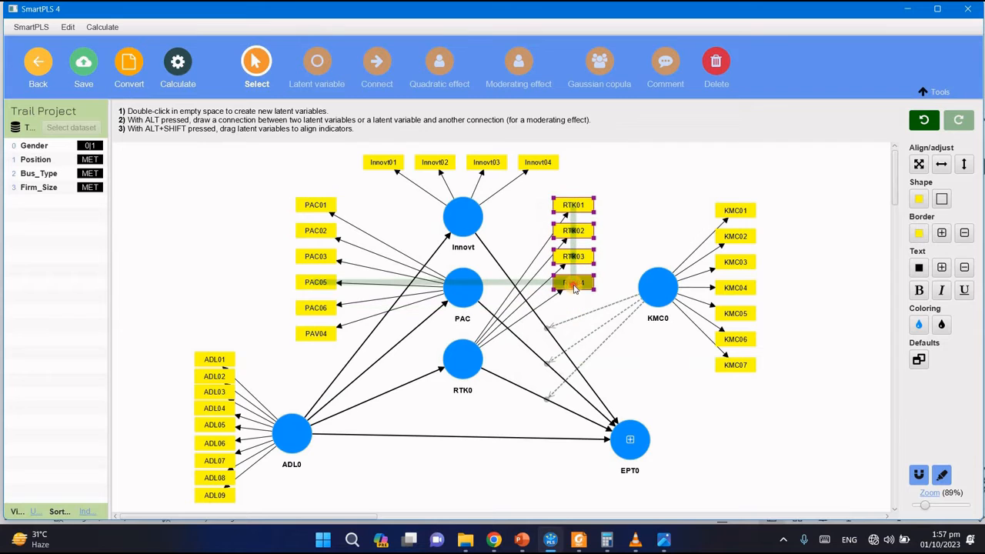
# - Show the EPT0 construct's indicators aligned to its bottom and level EPT0 horizontally with ADL0
pyautogui.click(624, 442)
pyautogui.rightClick(624, 444)
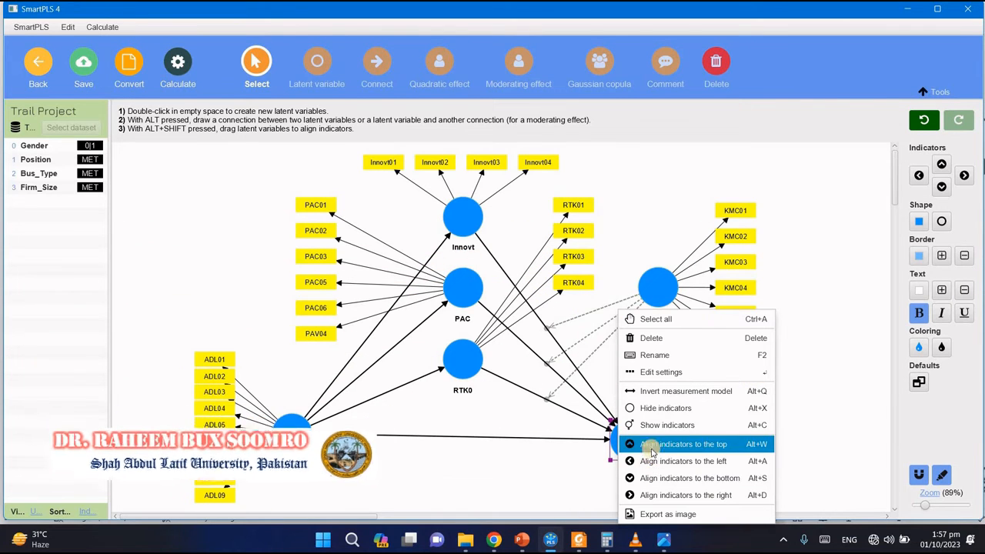
pyautogui.click(646, 424)
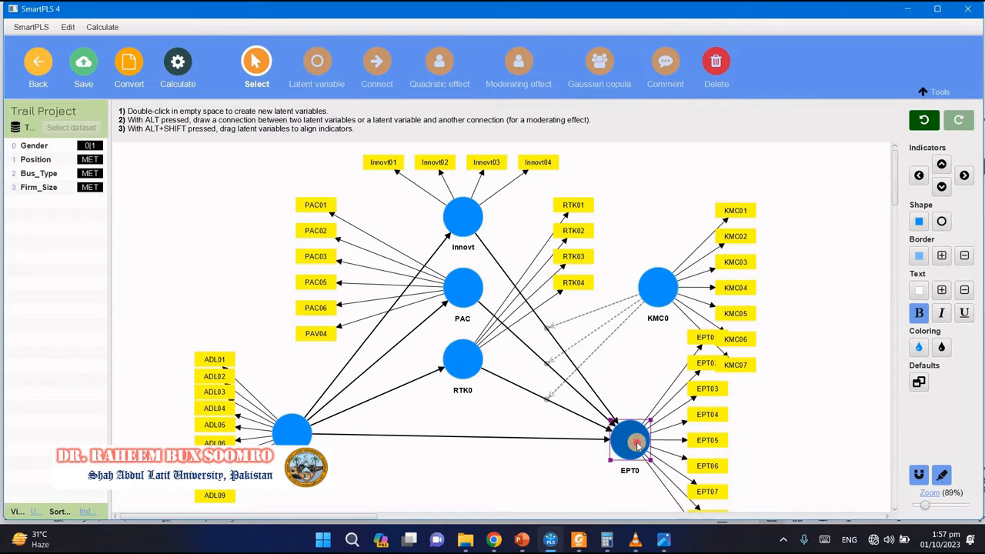
pyautogui.rightClick(639, 443)
pyautogui.click(692, 477)
pyautogui.moveTo(634, 439); pyautogui.dragTo(635, 439)
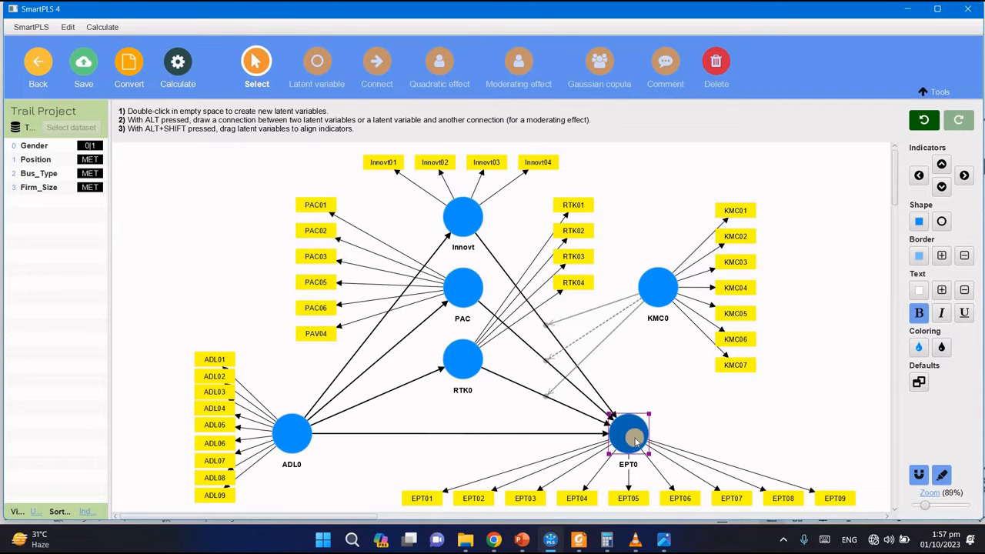
pyautogui.rightClick(469, 368)
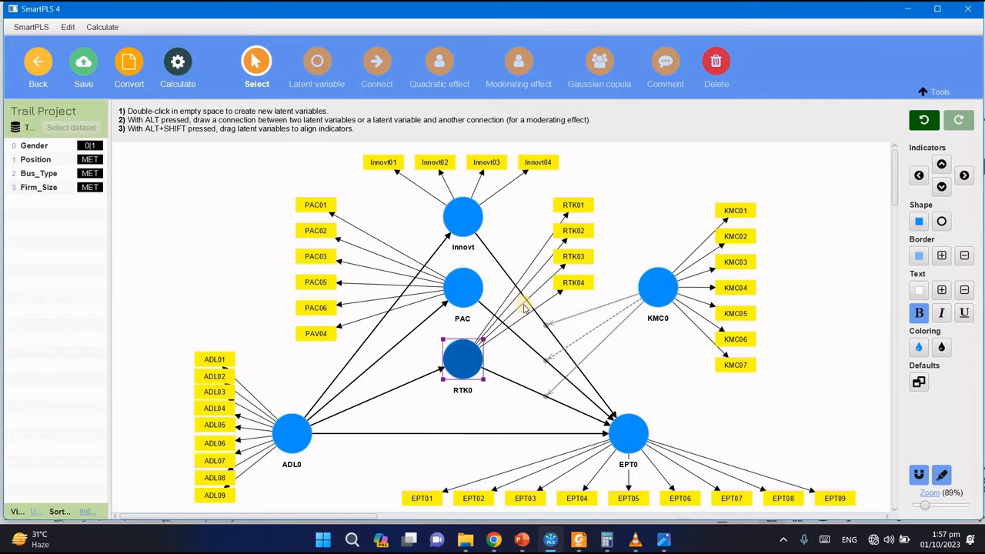
pyautogui.click(660, 181)
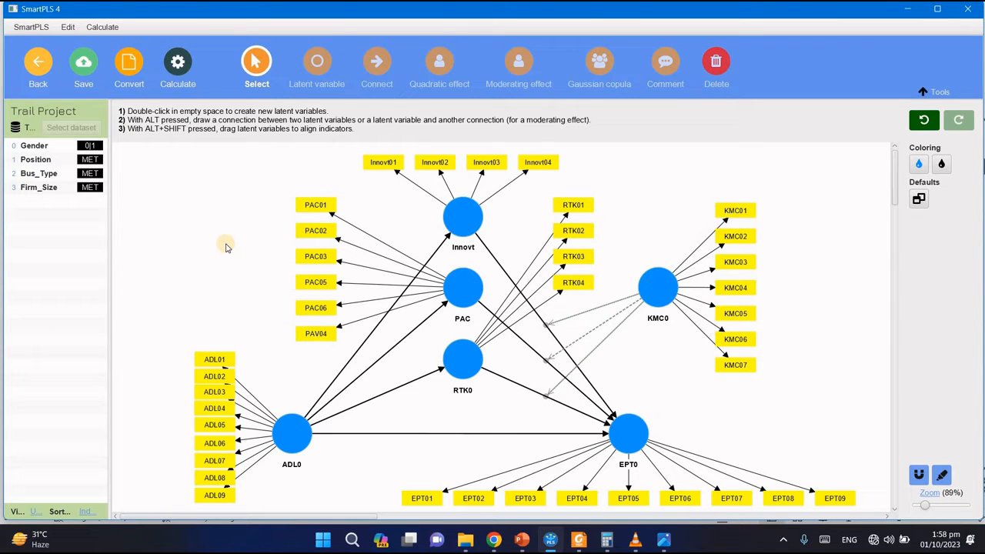
# - Run the PLS-SEM algorithm with the Path weighting scheme, standardized results, default initial weights and the report set to open
pyautogui.click(178, 66)
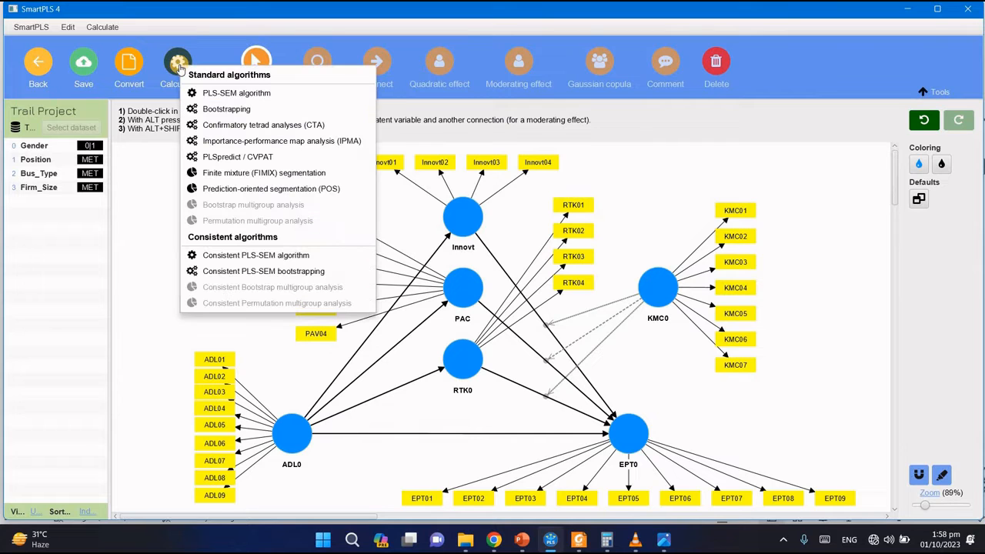
pyautogui.click(239, 93)
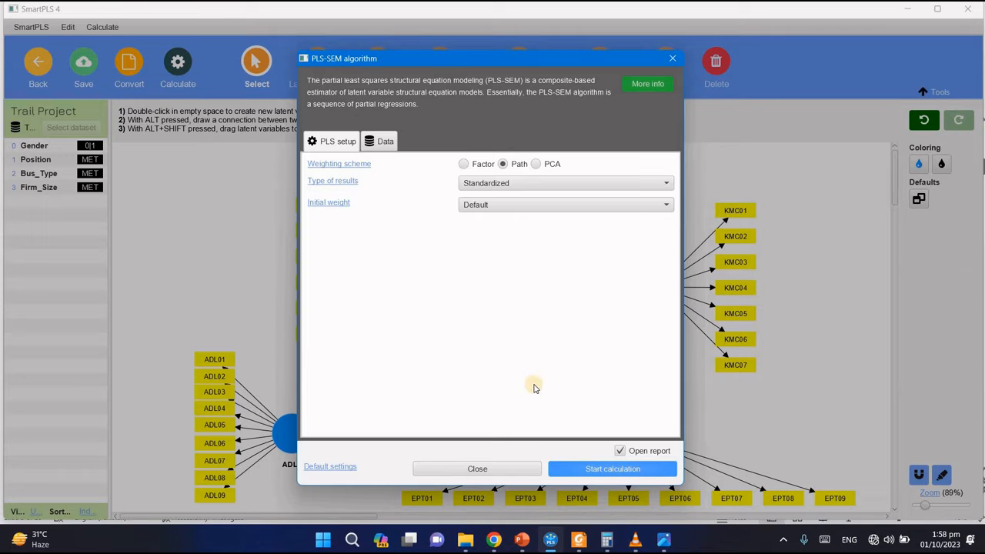
pyautogui.click(581, 471)
pyautogui.click(608, 472)
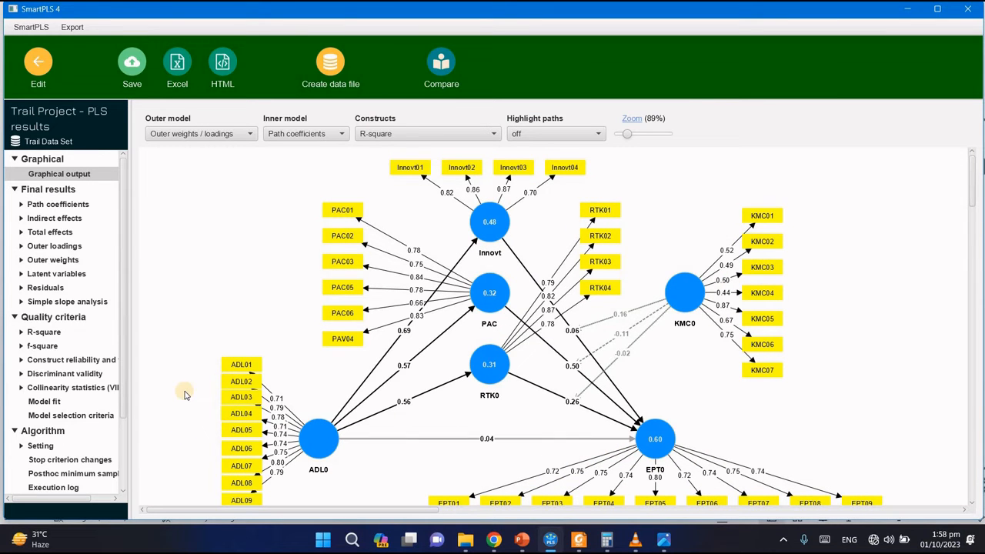
# - Examine the construct reliability and validity overview, checking composite reliability and the AVE of KMC0
pyautogui.click(74, 361)
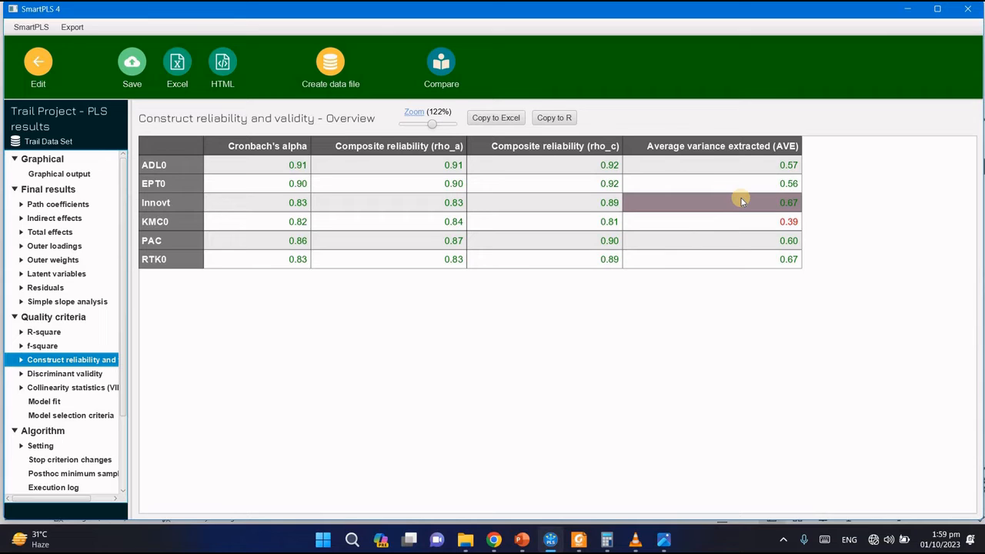
pyautogui.click(523, 206)
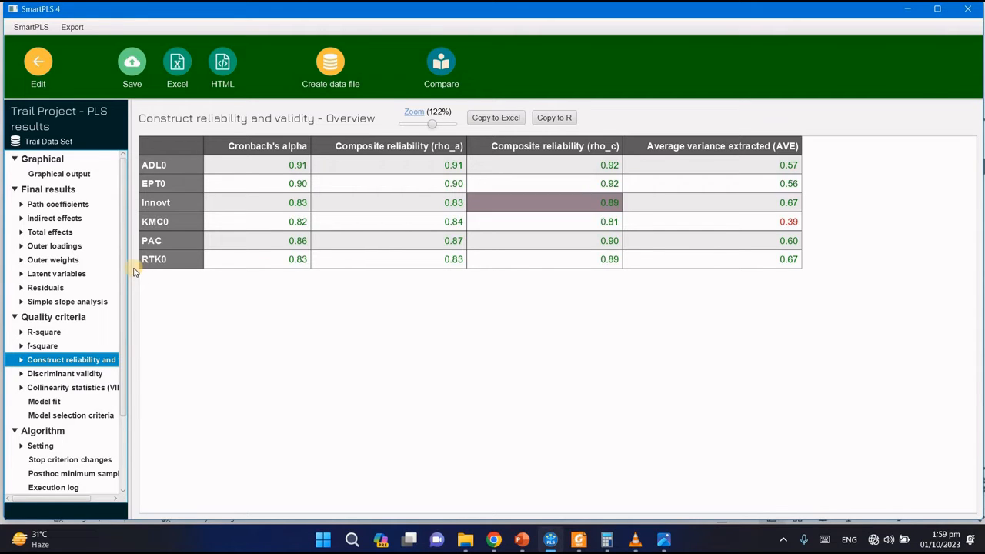
pyautogui.click(789, 225)
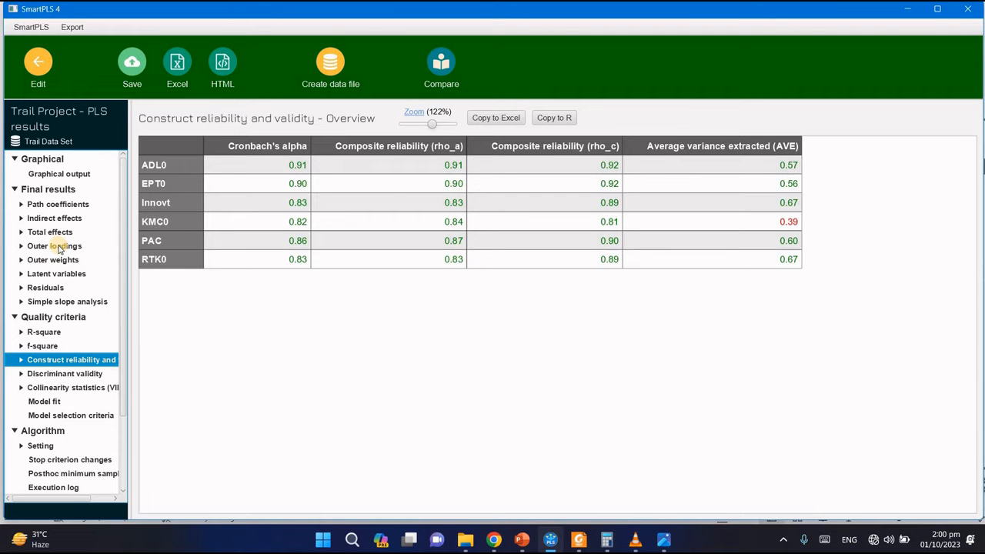
# - Review the outer loadings matrix for all indicators, from ADL01 through the KMC0 interaction terms
pyautogui.click(58, 248)
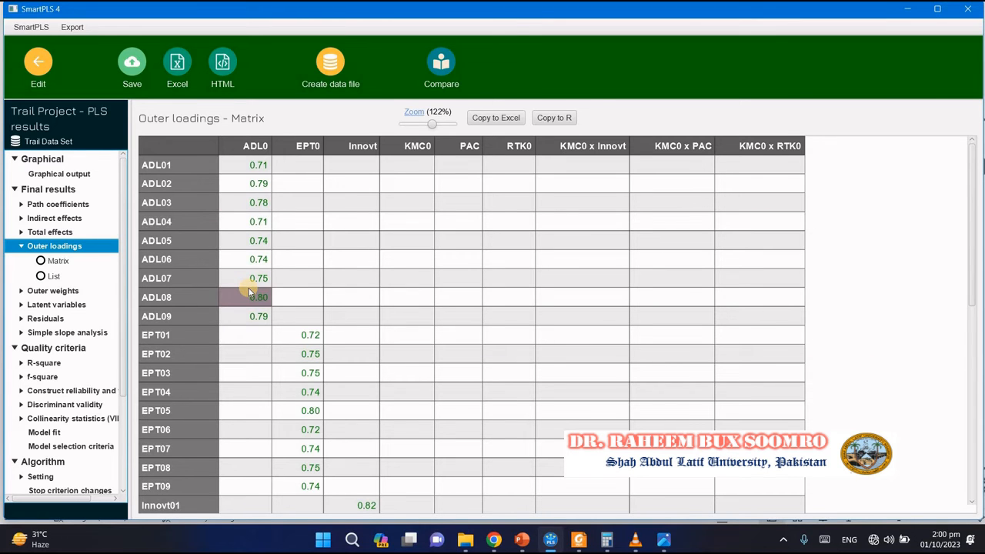
pyautogui.scroll(-5, 249, 291)
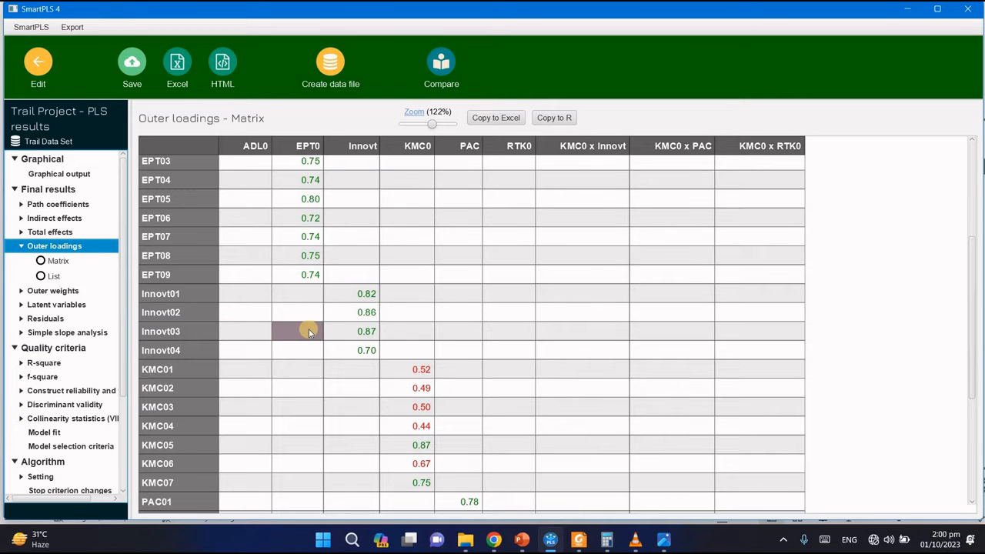
pyautogui.scroll(-5, 308, 332)
pyautogui.scroll(3, 308, 331)
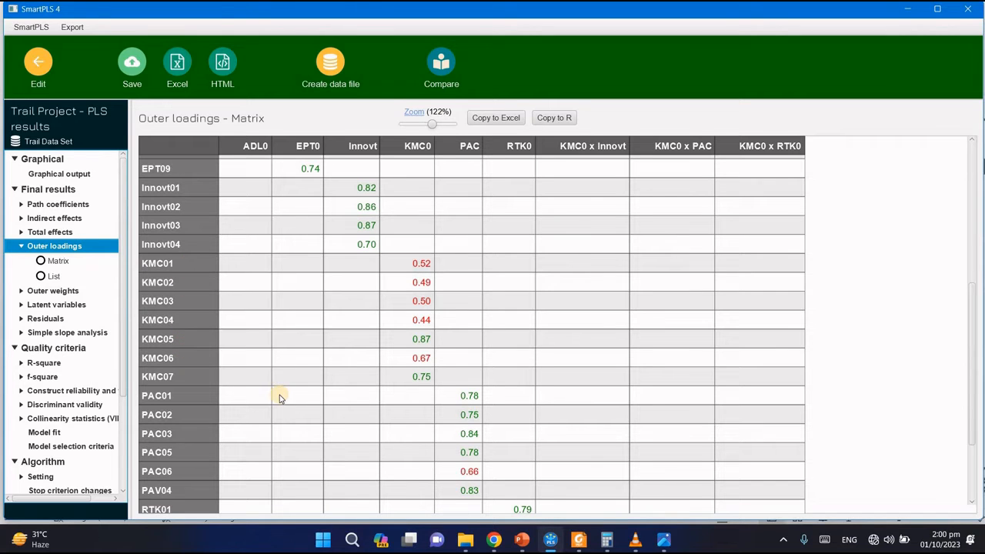
pyautogui.scroll(-3, 280, 395)
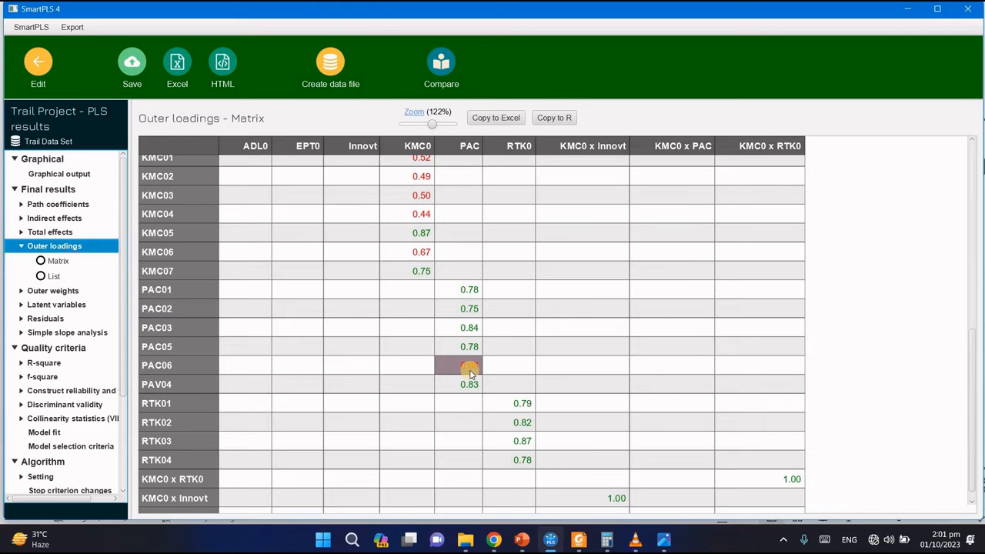
pyautogui.scroll(-1, 435, 375)
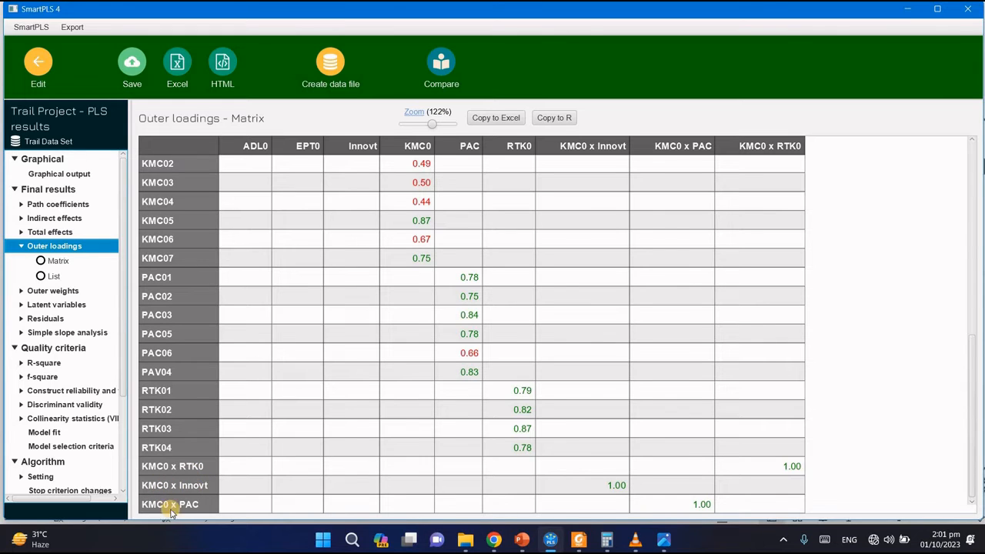
pyautogui.click(614, 503)
pyautogui.click(596, 486)
# - View the path coefficients matrix and inspect the KMC0 construct's loadings in the graphical output
pyautogui.click(47, 204)
pyautogui.click(48, 174)
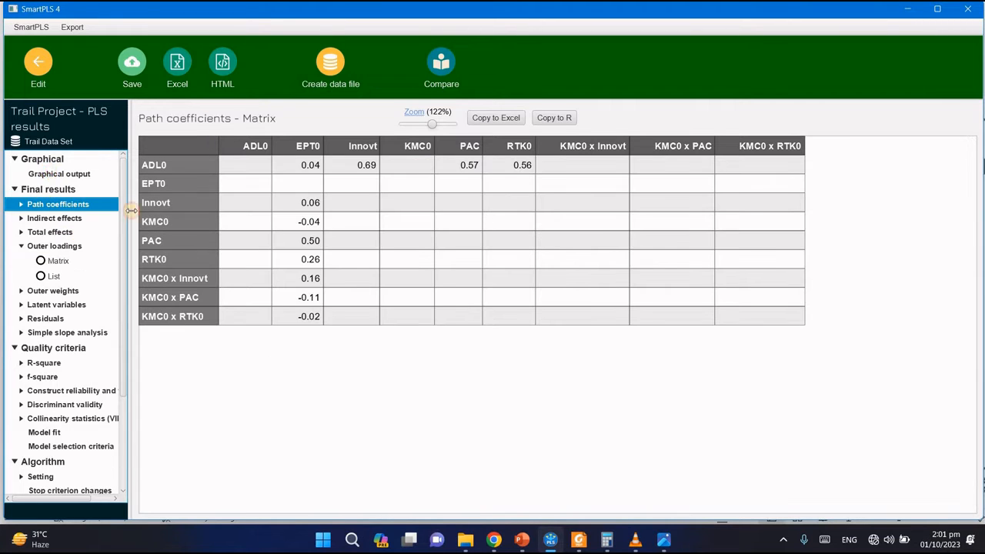
pyautogui.click(692, 296)
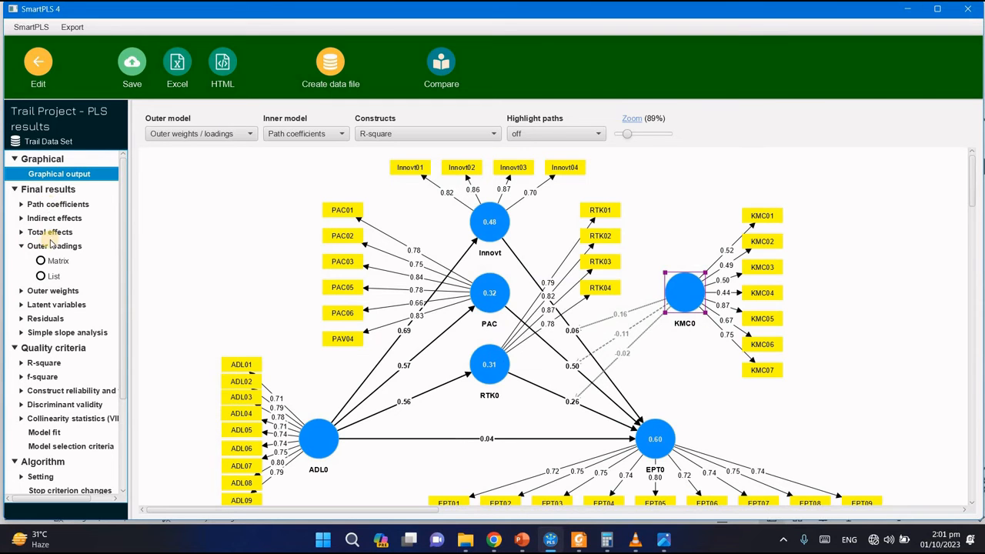
# - Return to the outer loadings matrix and check the loadings of the KMC and PAC indicators
pyautogui.click(56, 261)
pyautogui.scroll(-5, 408, 312)
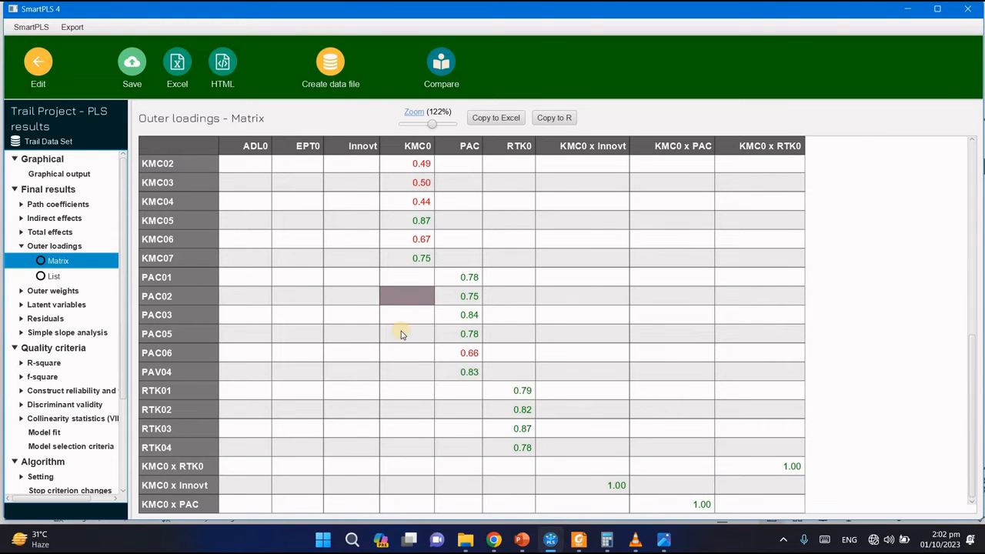
# - Return from the graphical output to the model and delete the indicator KMC04 from the KMC0 construct
pyautogui.scroll(2, 447, 365)
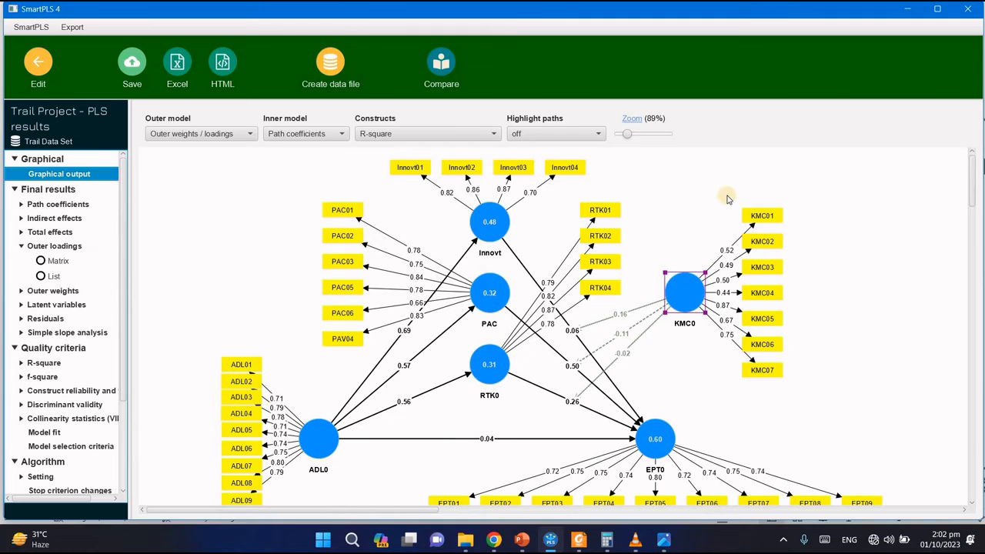
pyautogui.moveTo(703, 242); pyautogui.dragTo(738, 357)
pyautogui.click(762, 296)
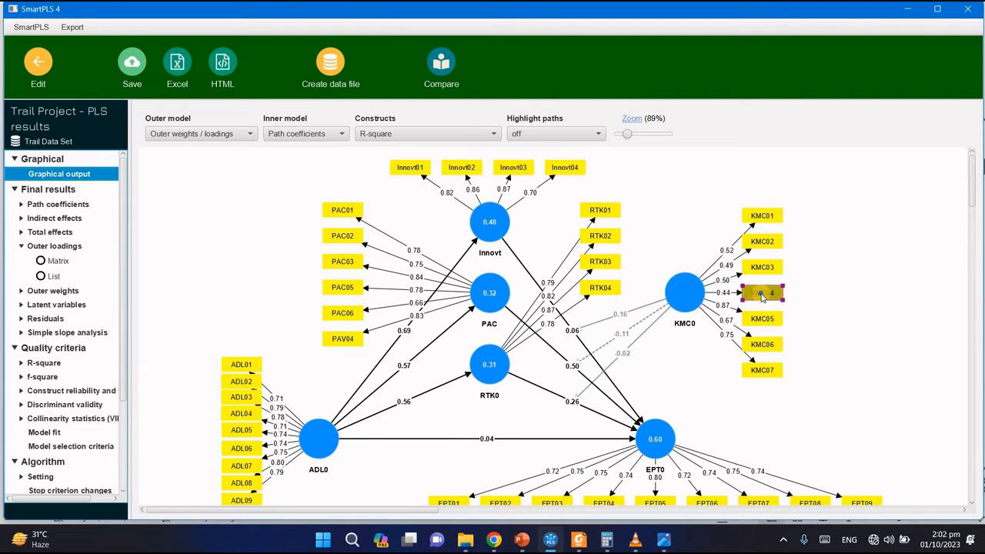
pyautogui.rightClick(762, 296)
pyautogui.click(39, 67)
pyautogui.click(735, 291)
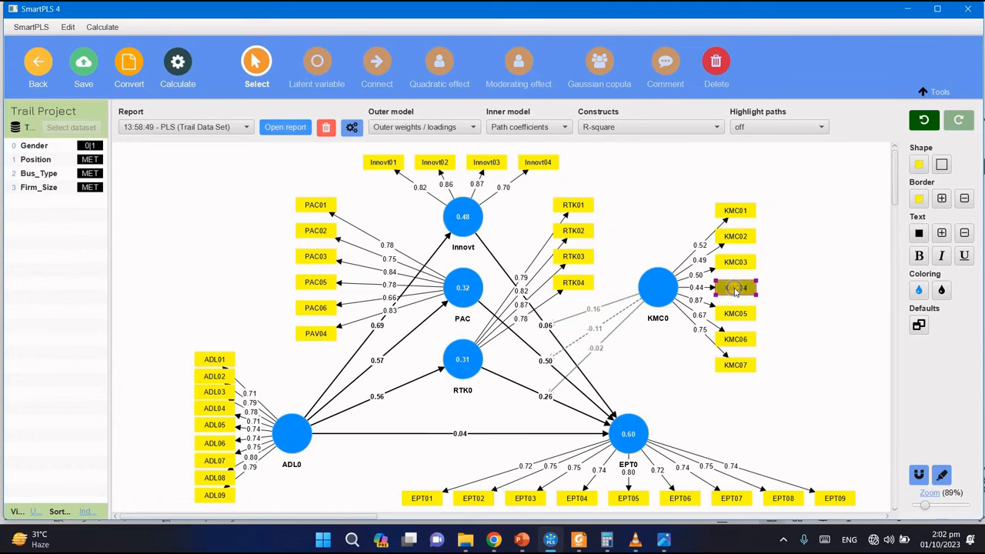
pyautogui.rightClick(735, 291)
pyautogui.click(782, 317)
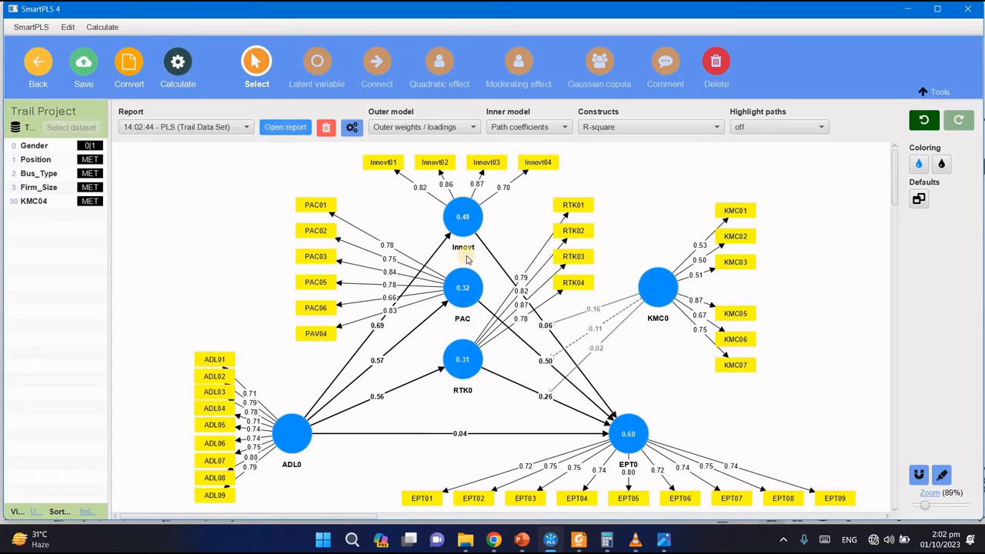
# - Open the recalculated report and check the construct reliability and validity overview for KMC0
pyautogui.click(179, 67)
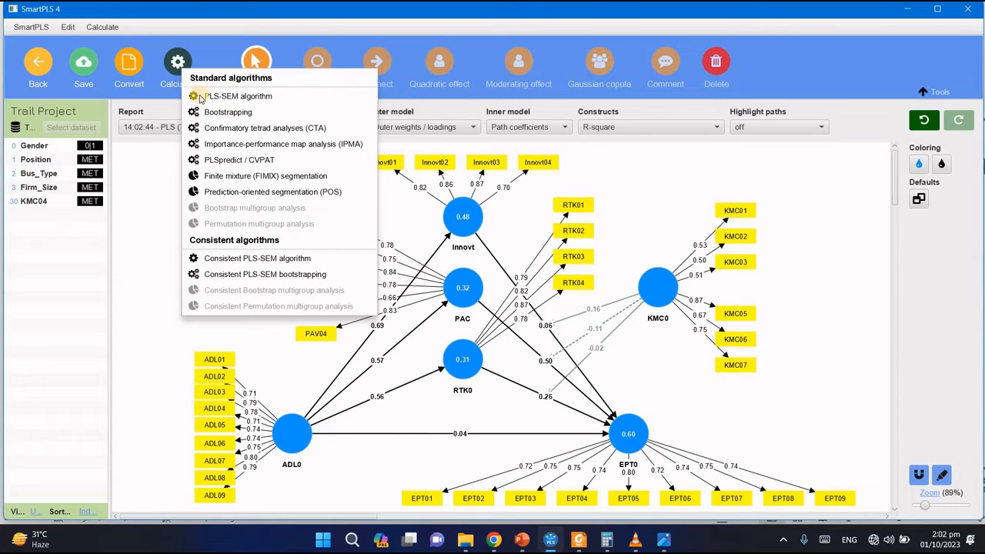
pyautogui.click(163, 176)
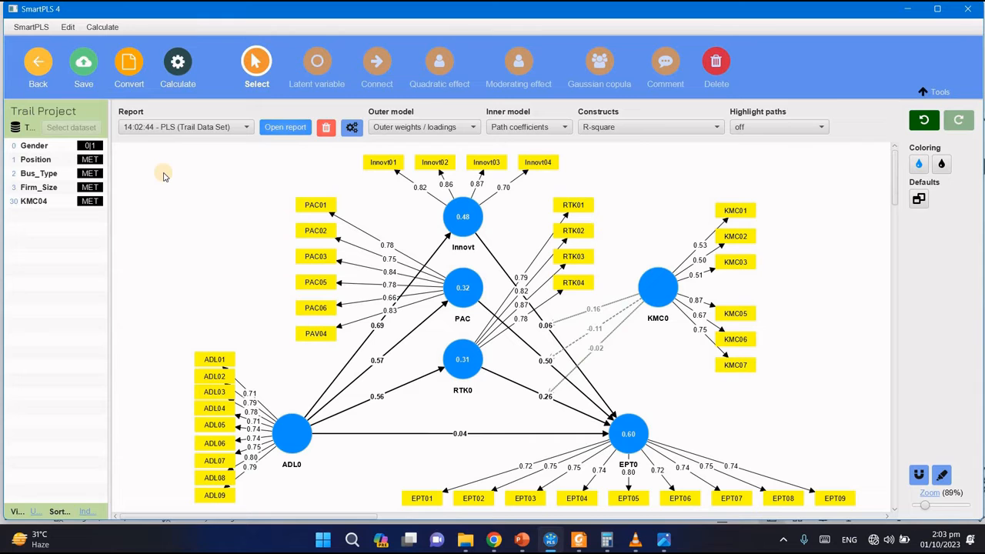
pyautogui.click(285, 127)
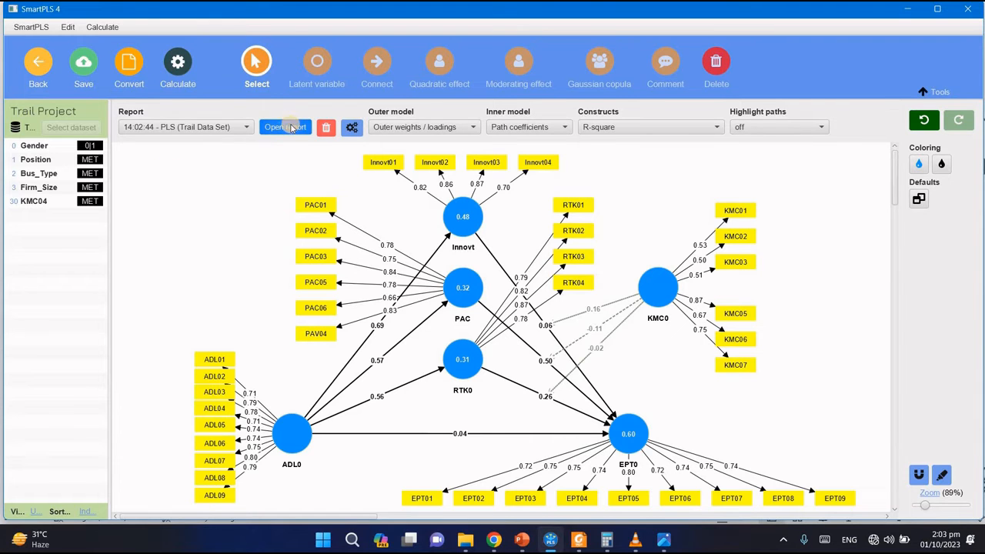
pyautogui.click(94, 359)
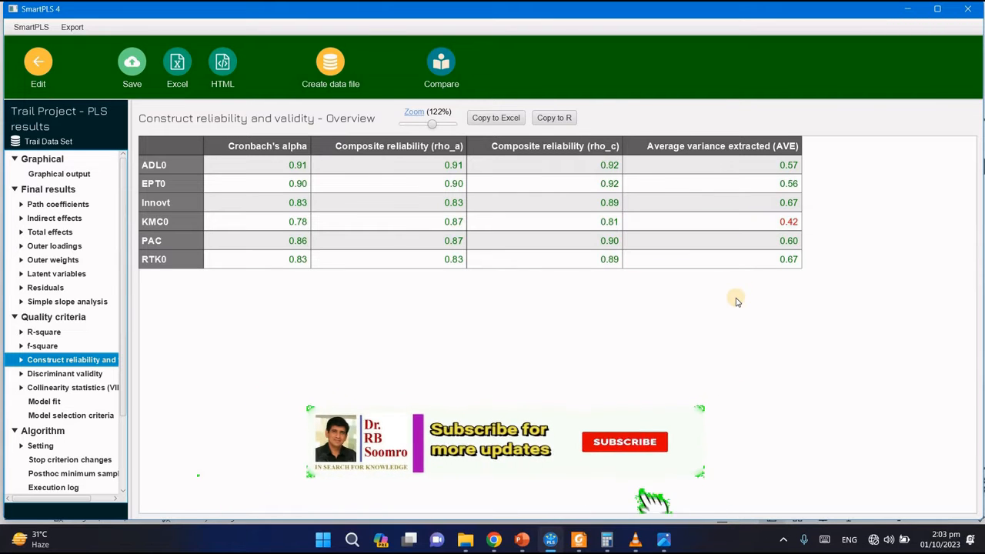
# - Delete the indicator KMC03 from the KMC0 construct and check its AVE in the new report's reliability and validity overview
pyautogui.click(37, 63)
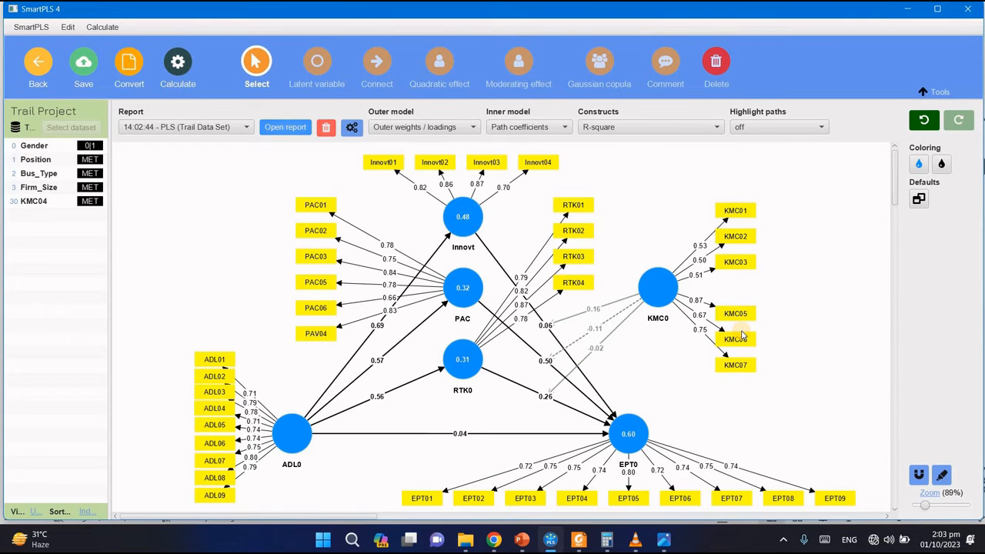
pyautogui.click(735, 265)
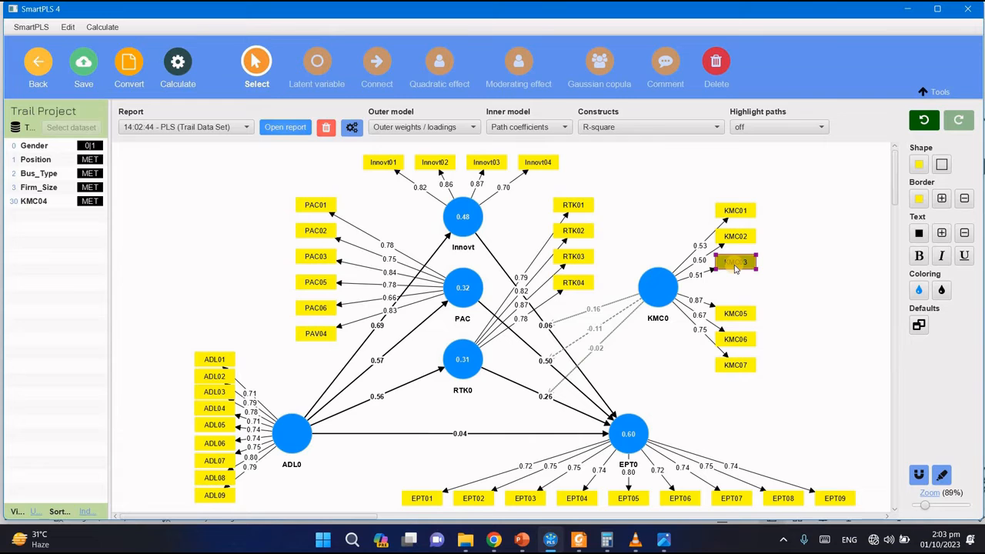
pyautogui.rightClick(735, 266)
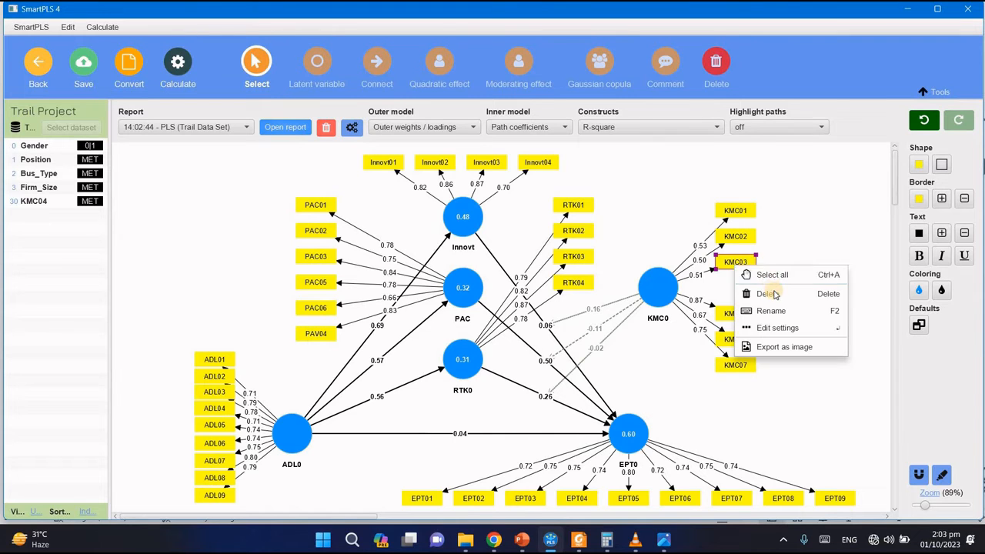
pyautogui.click(775, 293)
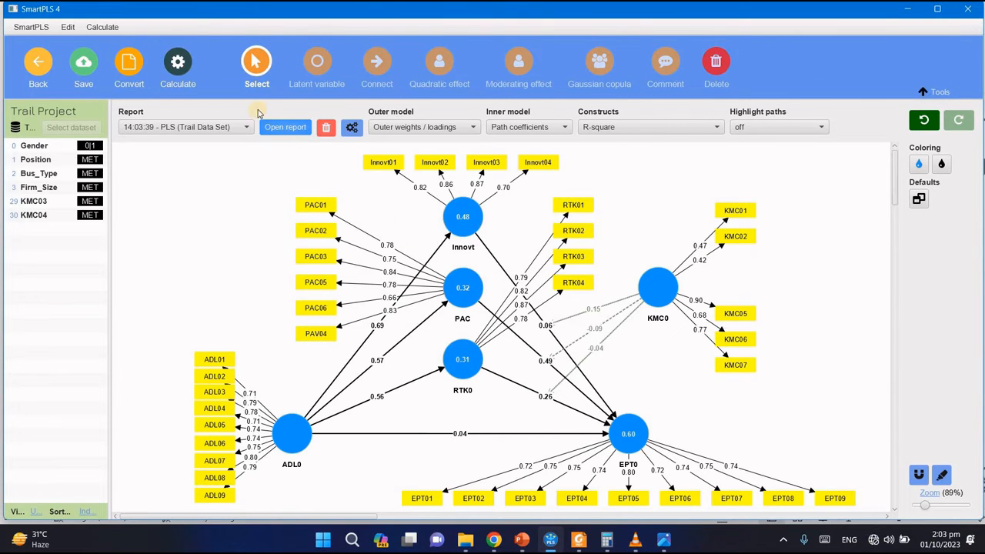
pyautogui.click(291, 125)
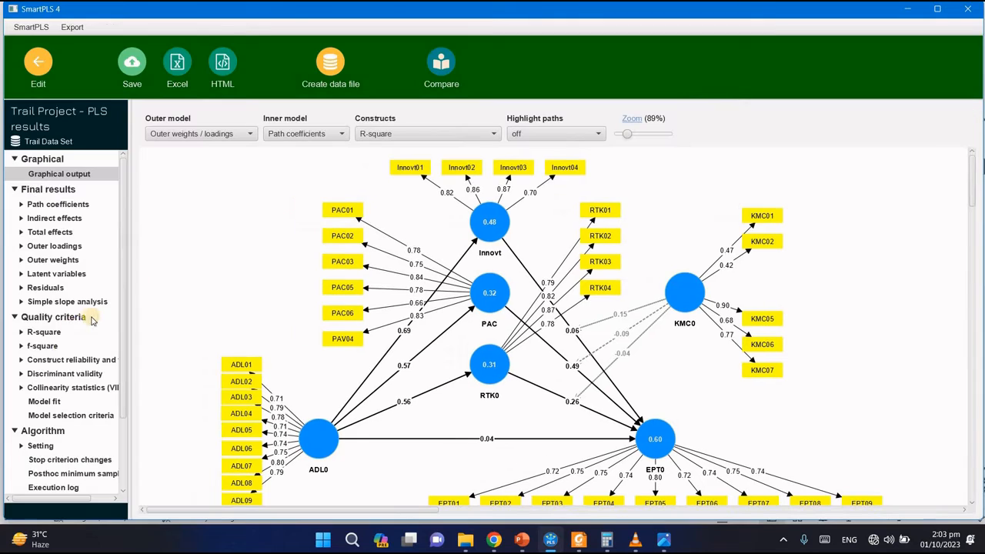
pyautogui.click(60, 359)
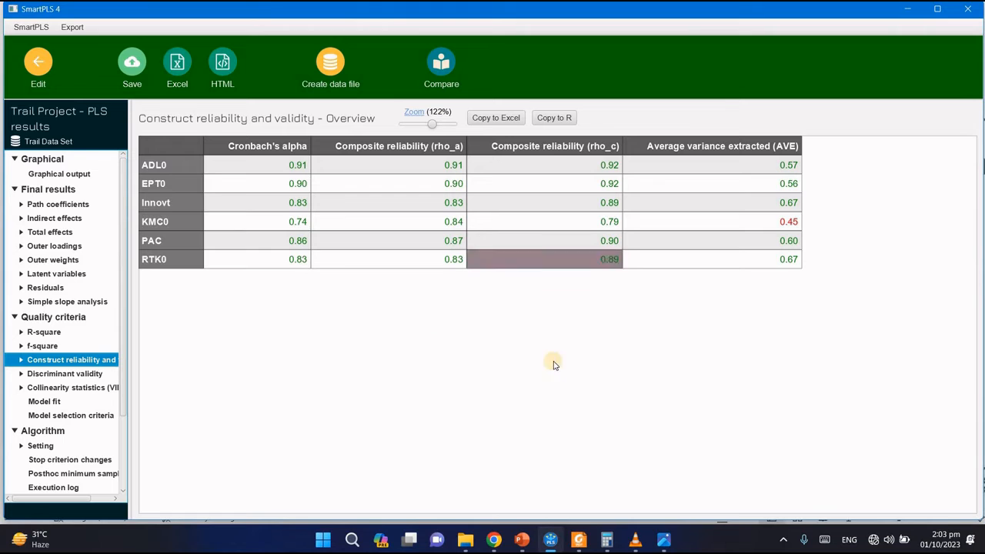
# - Delete the indicator KMC02 from the KMC0 construct and check the updated construct reliability and validity overview
pyautogui.click(38, 61)
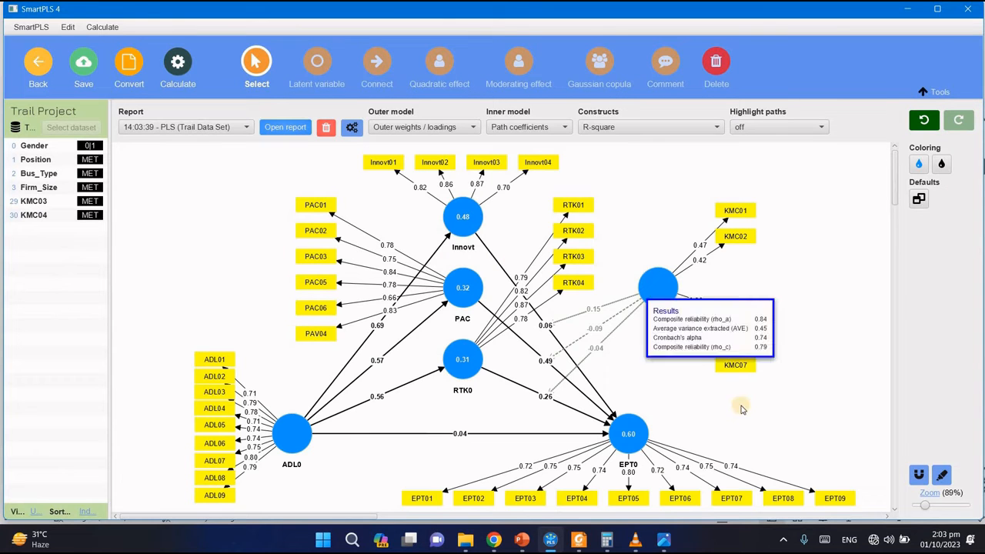
pyautogui.click(738, 238)
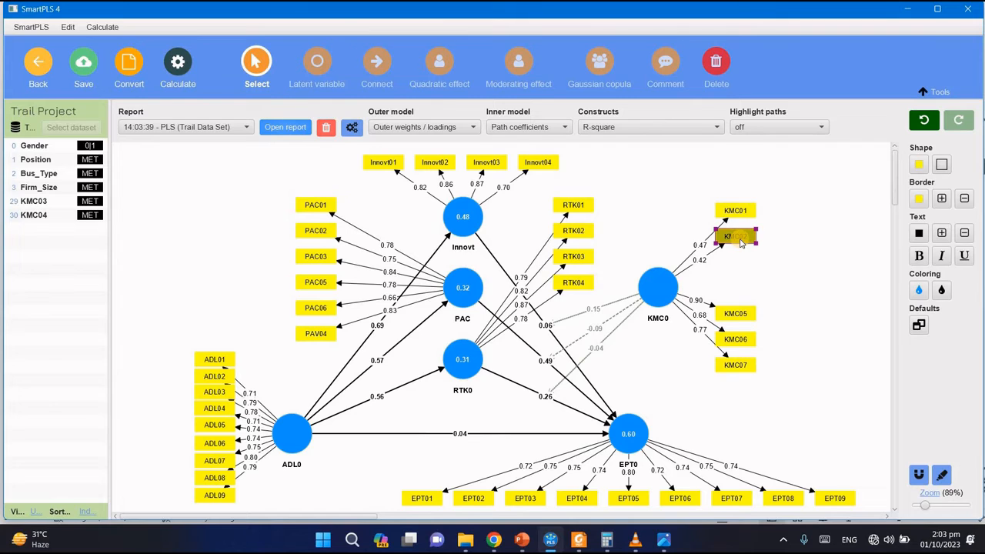
pyautogui.press('Delete')
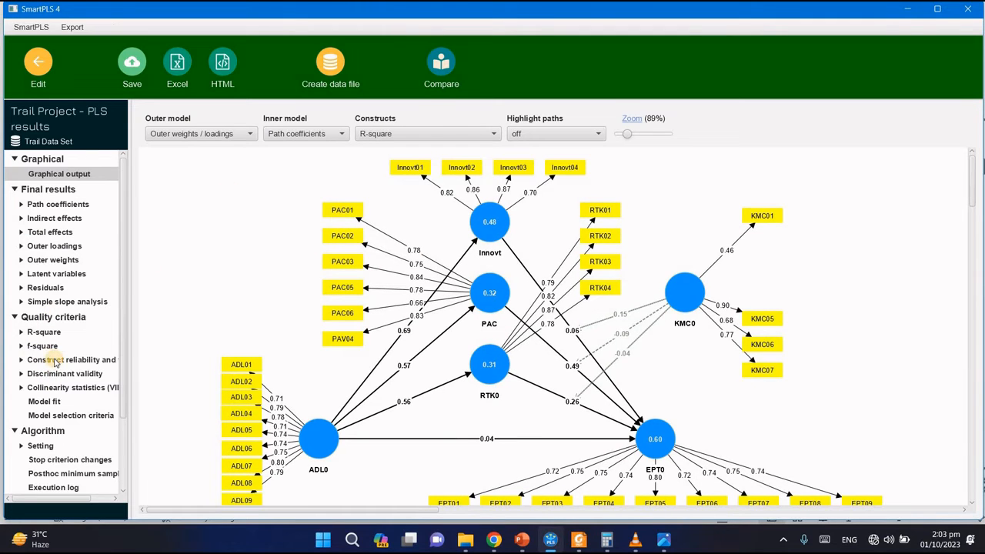
pyautogui.click(46, 361)
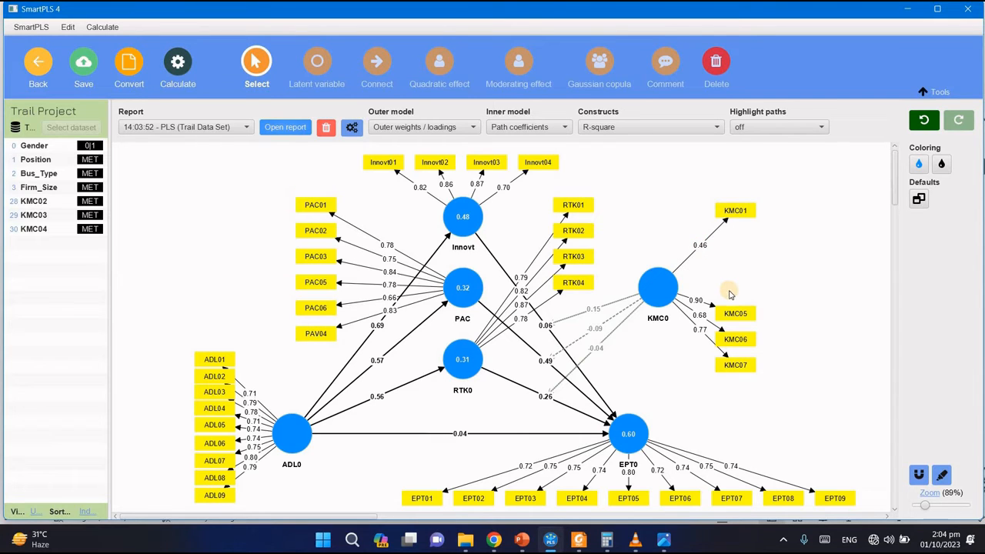
# - Rearrange the indicators KMC01, KMC05, KMC06 and KMC07 into a compact column beside the KMC0 construct
pyautogui.moveTo(735, 312); pyautogui.dragTo(742, 293)
pyautogui.moveTo(736, 340); pyautogui.dragTo(737, 263)
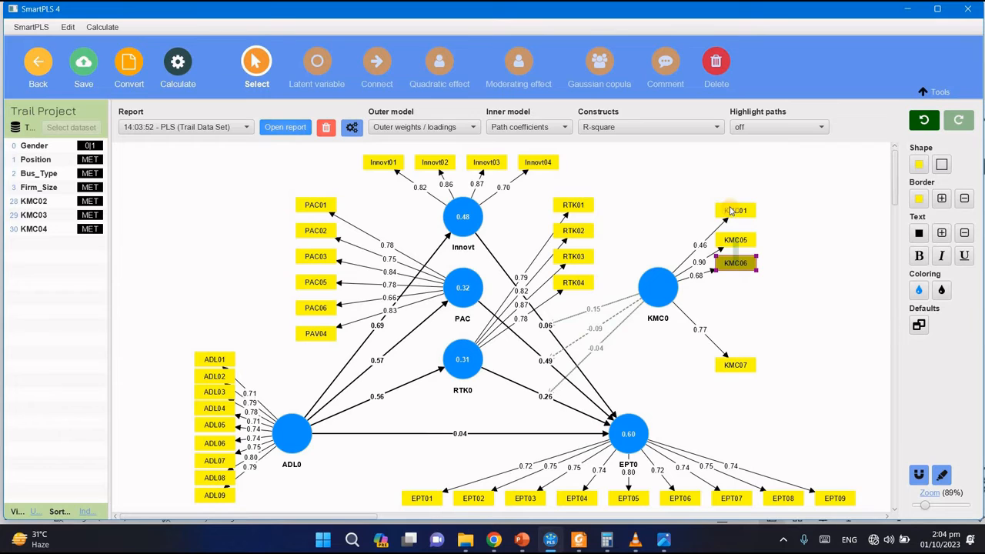
pyautogui.moveTo(730, 217); pyautogui.dragTo(731, 228)
pyautogui.moveTo(736, 263); pyautogui.dragTo(736, 257)
pyautogui.moveTo(736, 364); pyautogui.dragTo(738, 274)
pyautogui.moveTo(769, 208); pyautogui.dragTo(743, 316)
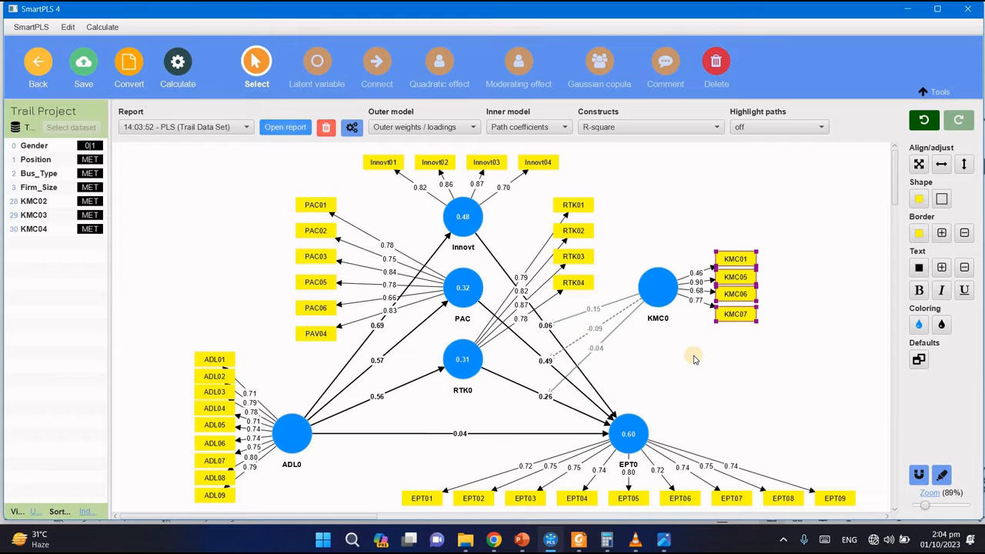
# - Open the report and review the outer loadings matrix and the construct reliability and validity overview
pyautogui.click(296, 126)
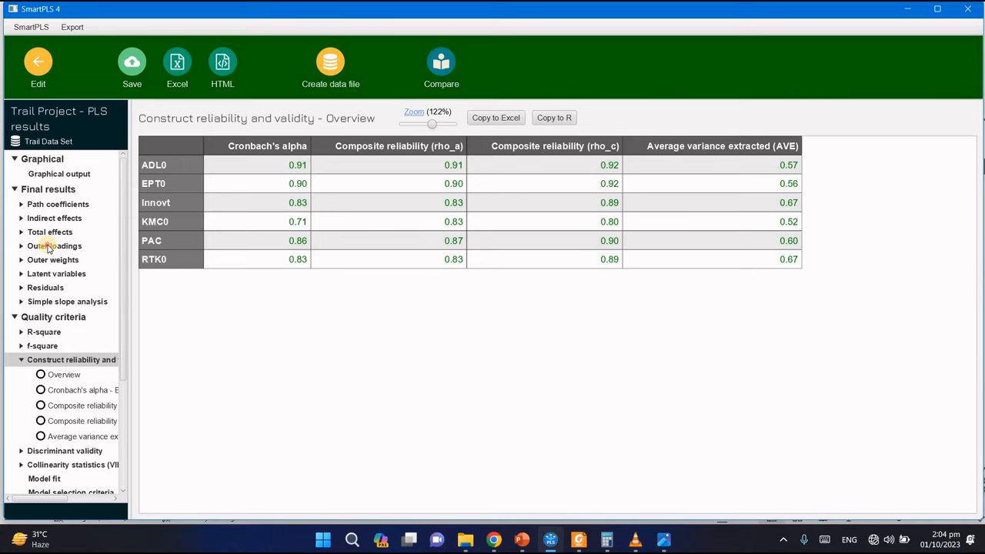
pyautogui.scroll(-5, 356, 329)
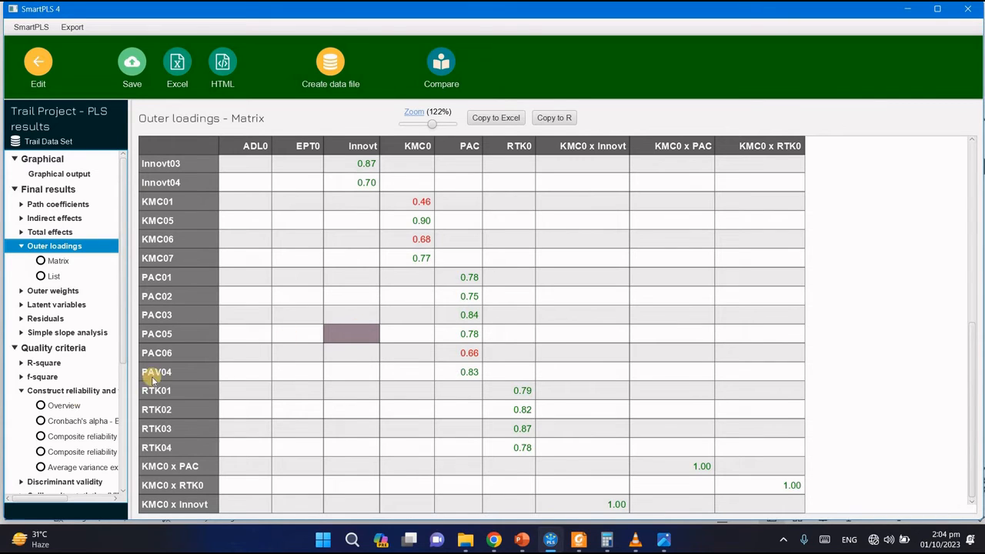
pyautogui.click(60, 405)
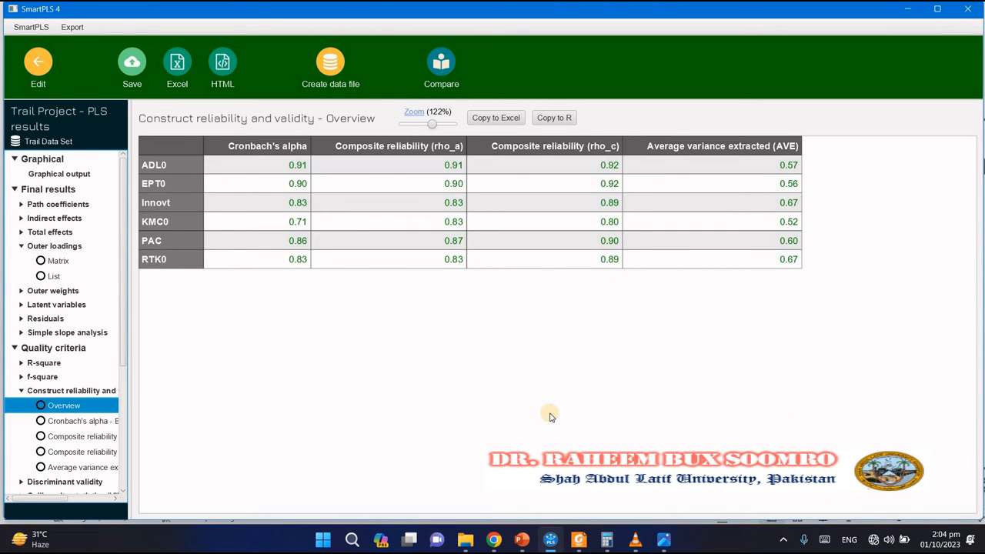
# - View the composite reliability (rho_a) and average variance extracted bar charts, and return to the reliability overview
pyautogui.click(66, 436)
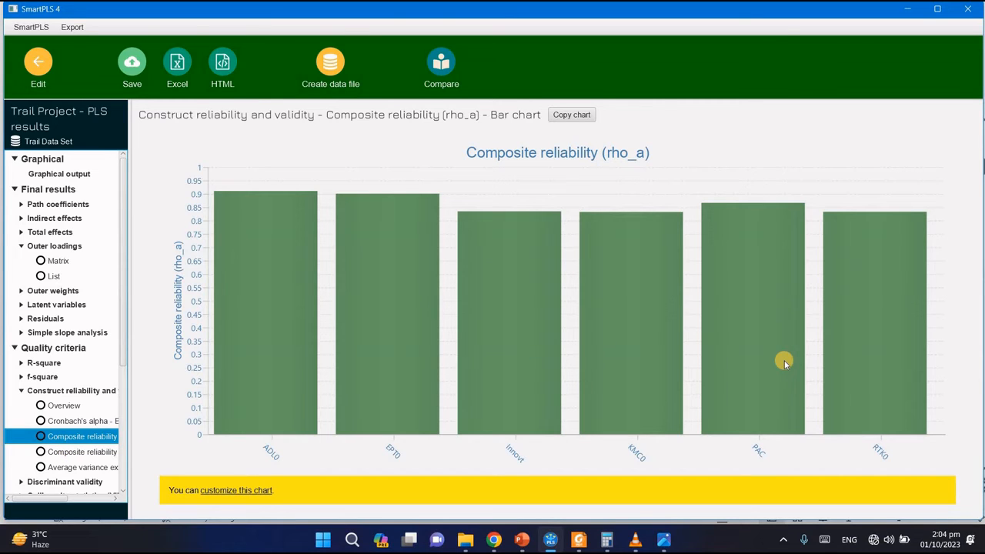
pyautogui.click(66, 468)
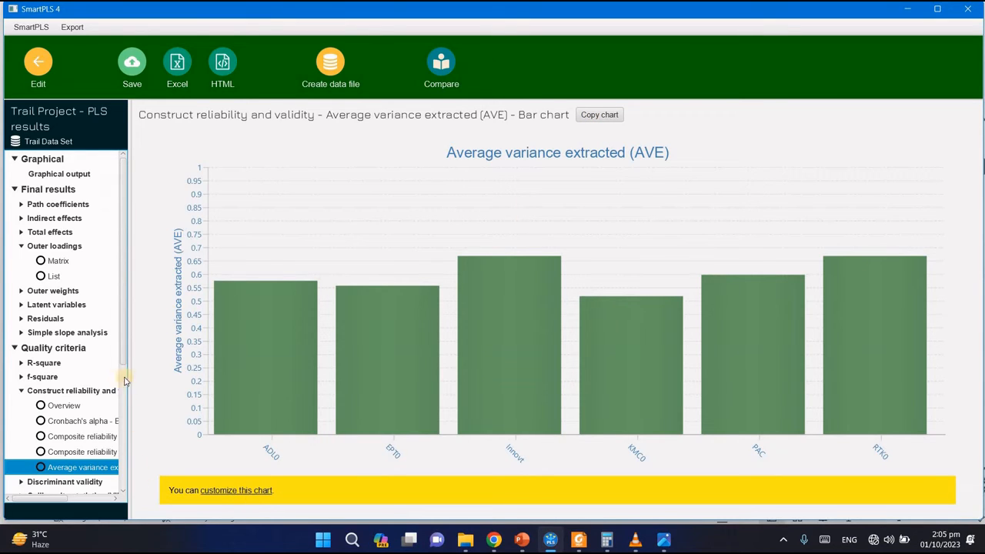
pyautogui.click(42, 392)
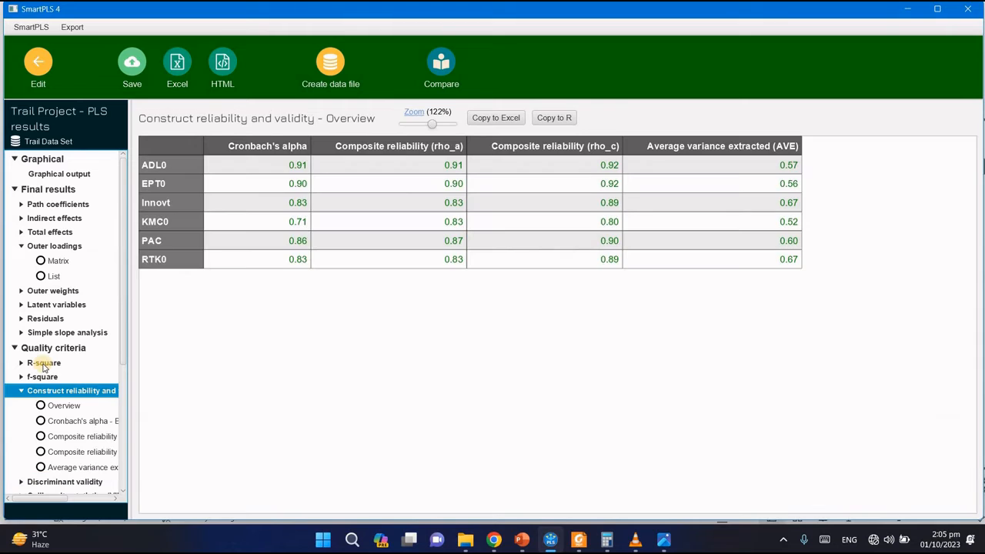
# - Review the R-square overview and the f-square results as matrix, list and bar chart
pyautogui.click(43, 364)
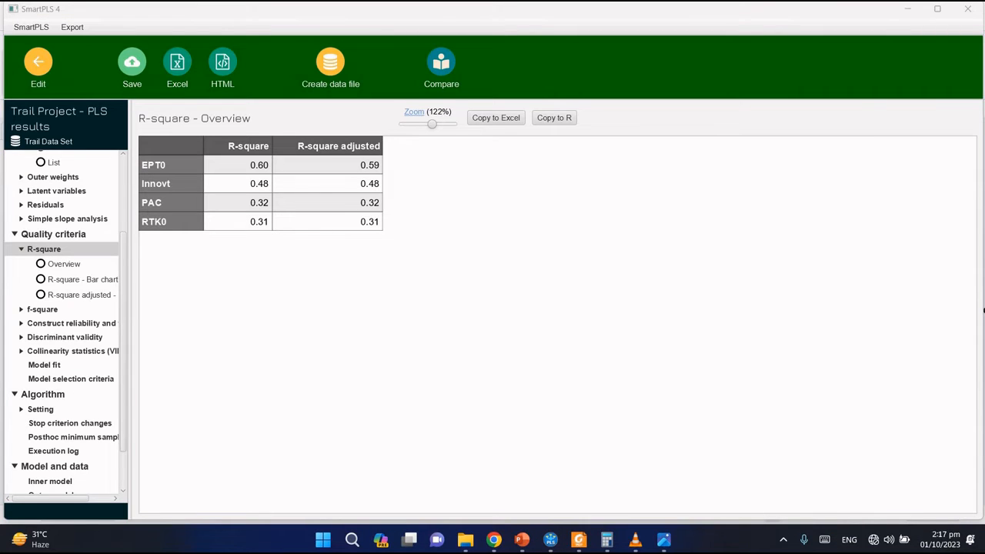
pyautogui.click(55, 312)
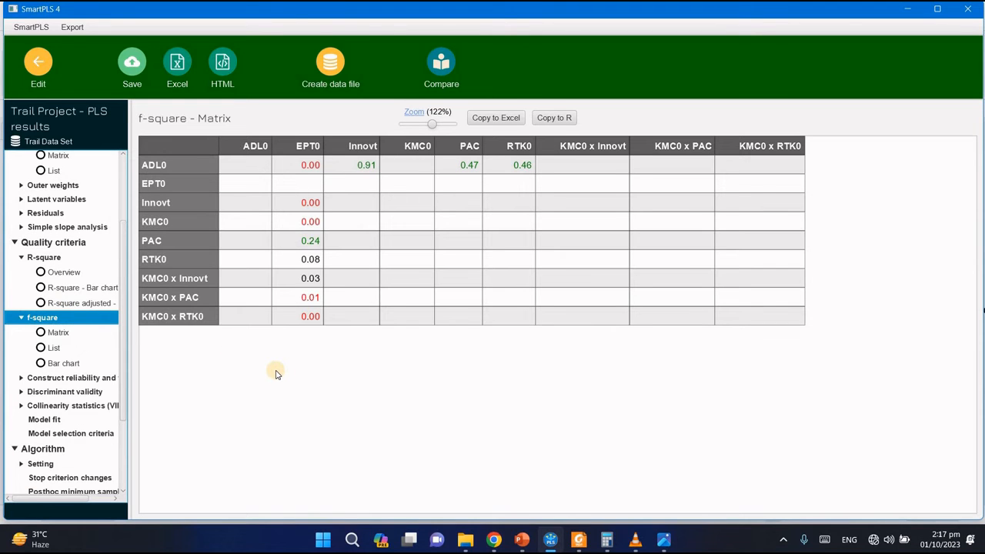
pyautogui.click(53, 350)
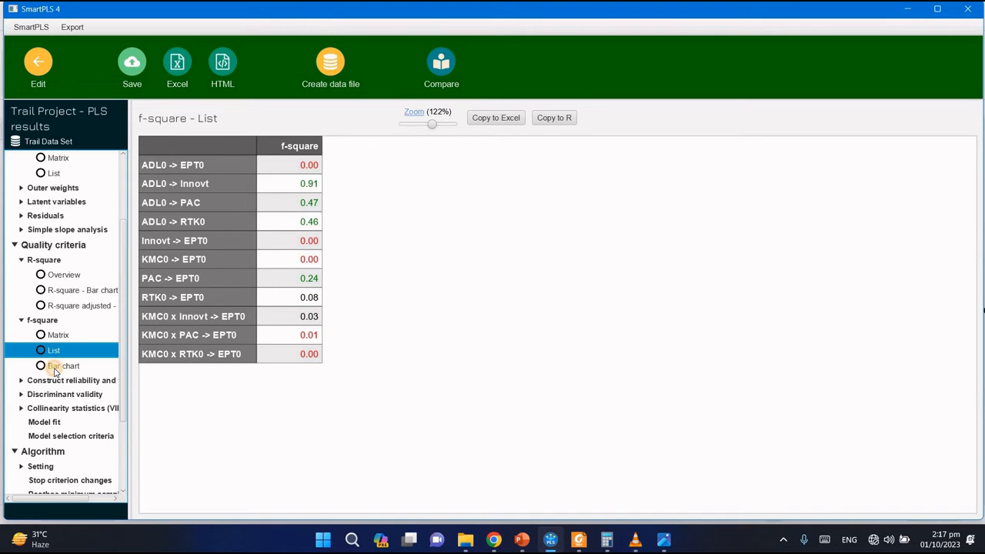
pyautogui.click(54, 366)
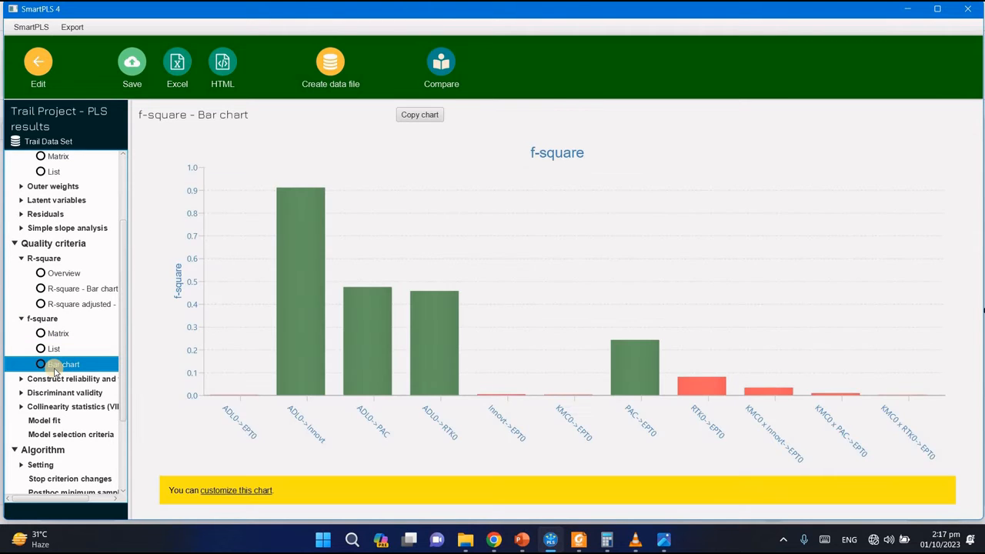
pyautogui.click(19, 322)
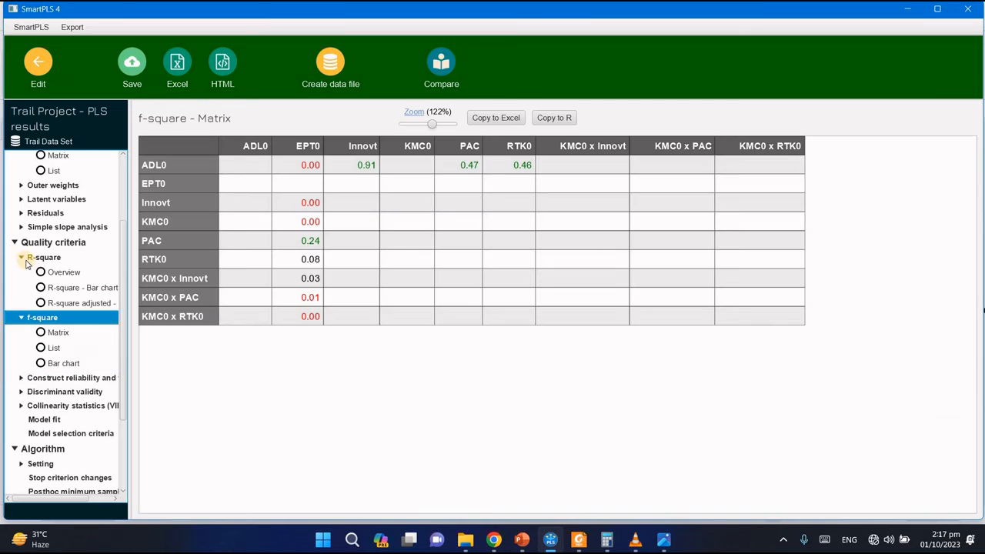
# - Examine discriminant validity using the heterotrait-monotrait ratio (HTMT) matrix and the Fornell-Larcker criterion
pyautogui.click(21, 258)
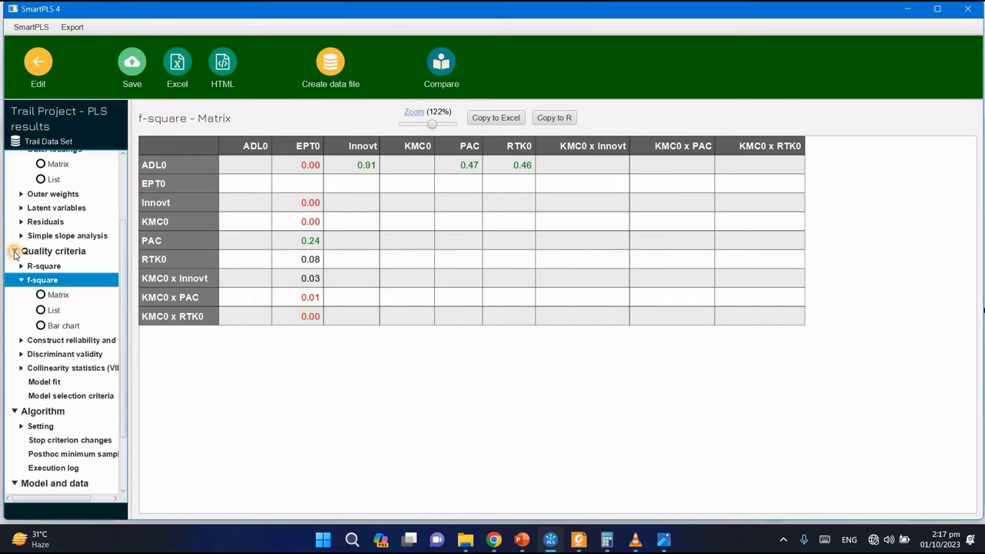
pyautogui.click(19, 253)
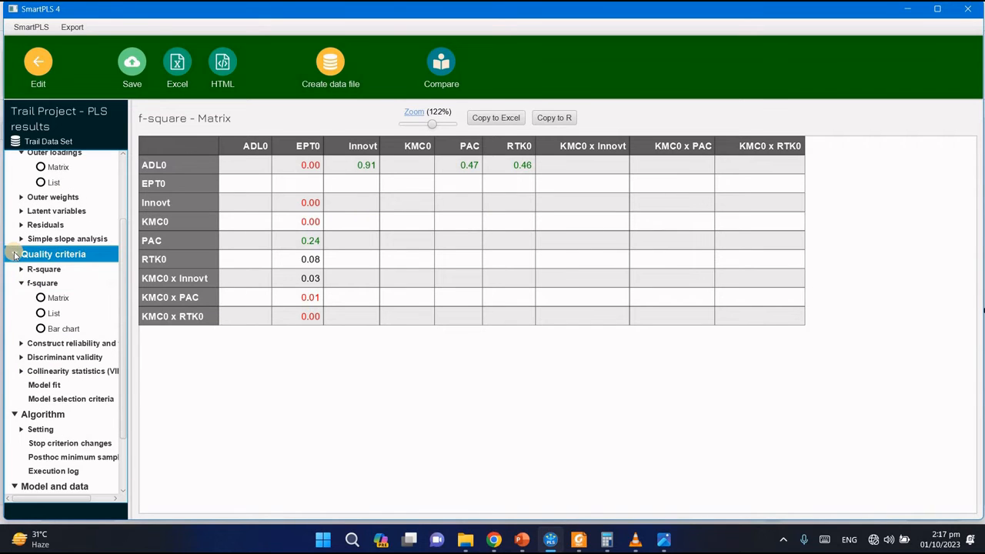
pyautogui.click(45, 356)
pyautogui.click(66, 379)
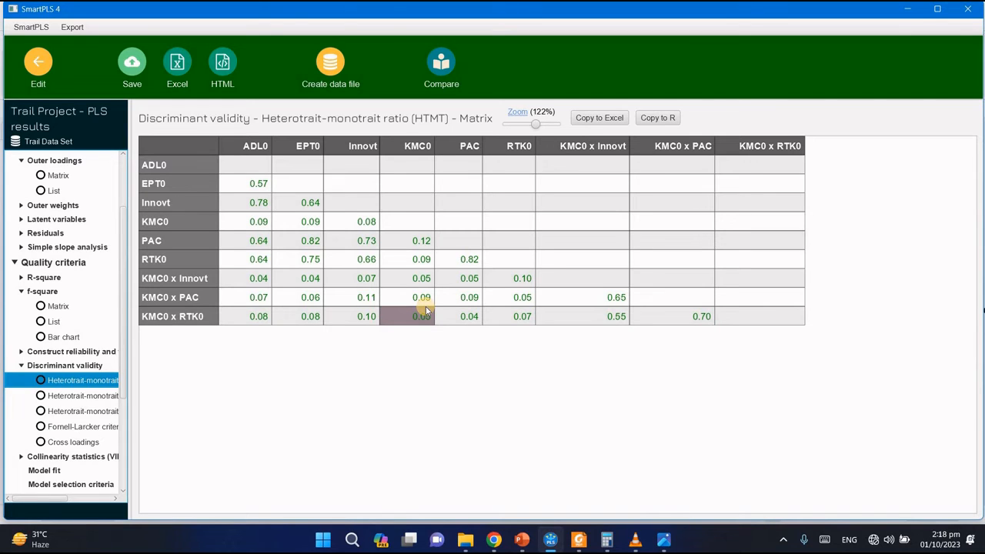
pyautogui.click(89, 432)
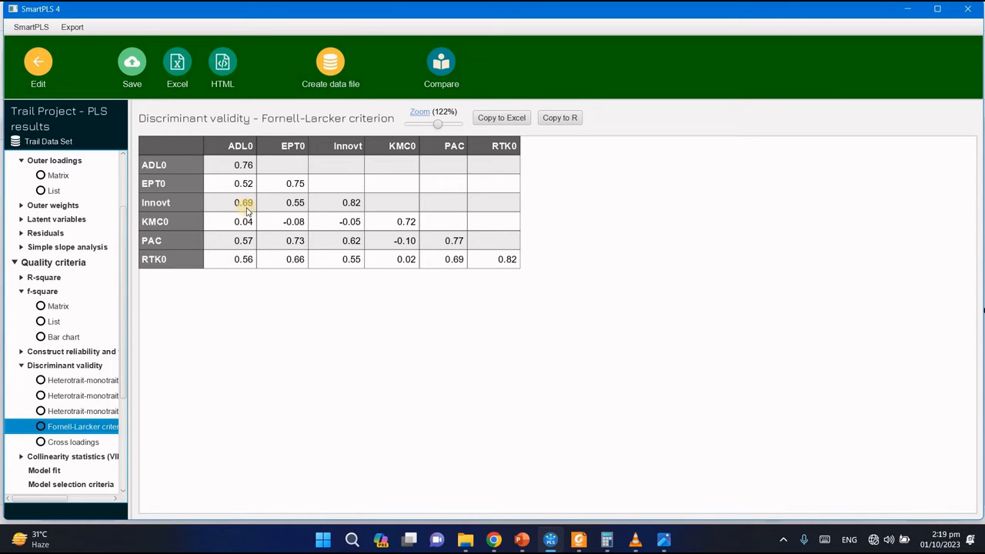
# - Look up ADL0's average variance extracted in the reliability overview and calculate the square root of 0.57 in Calculator
pyautogui.click(243, 166)
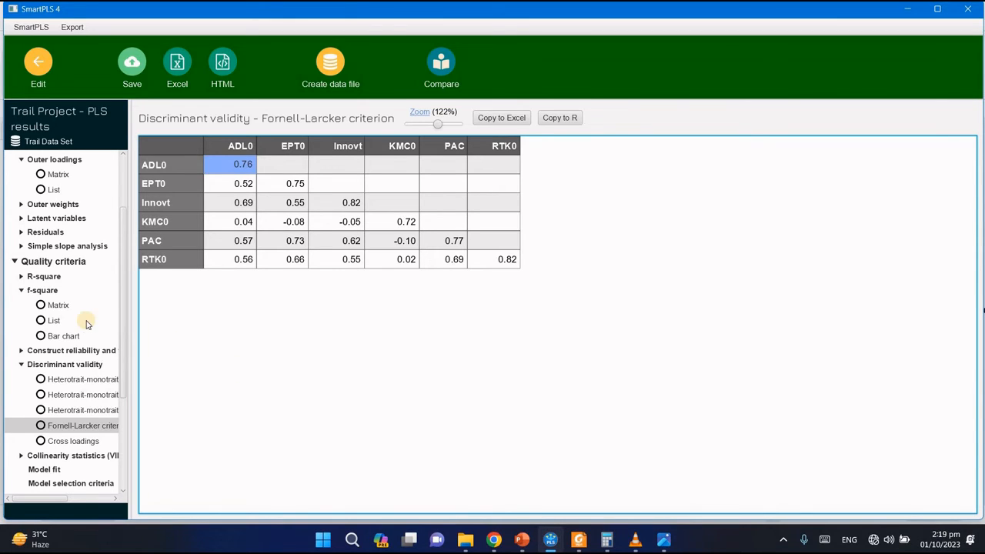
pyautogui.click(66, 353)
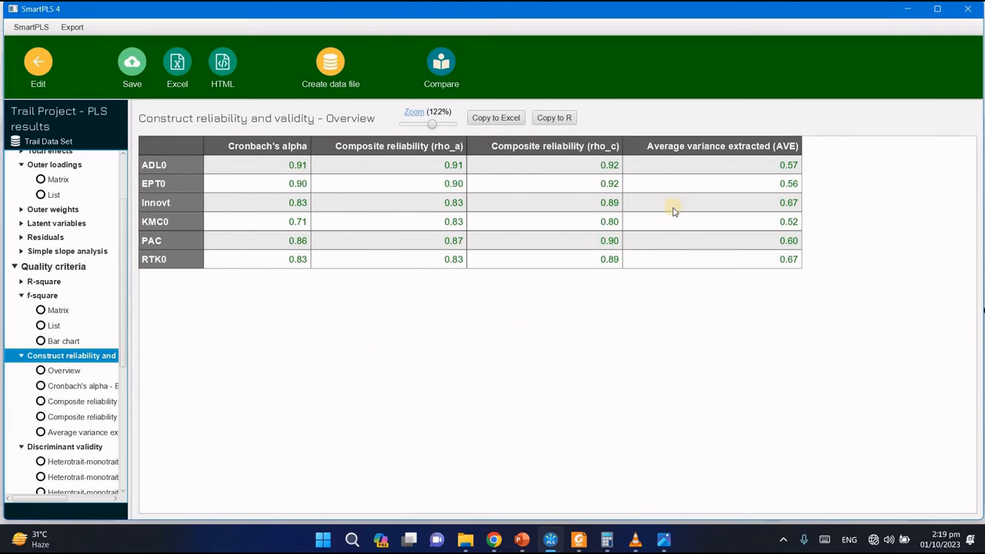
pyautogui.click(786, 166)
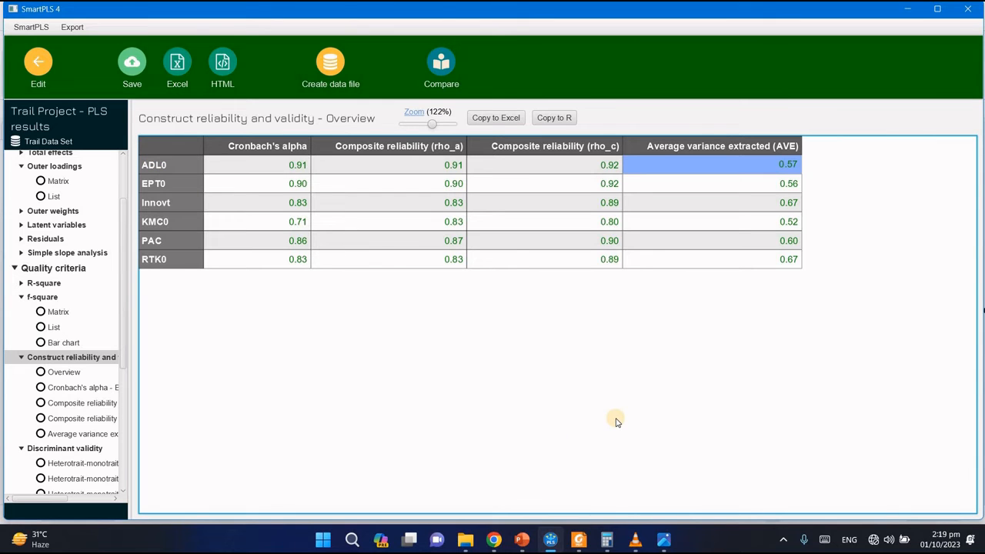
pyautogui.click(606, 539)
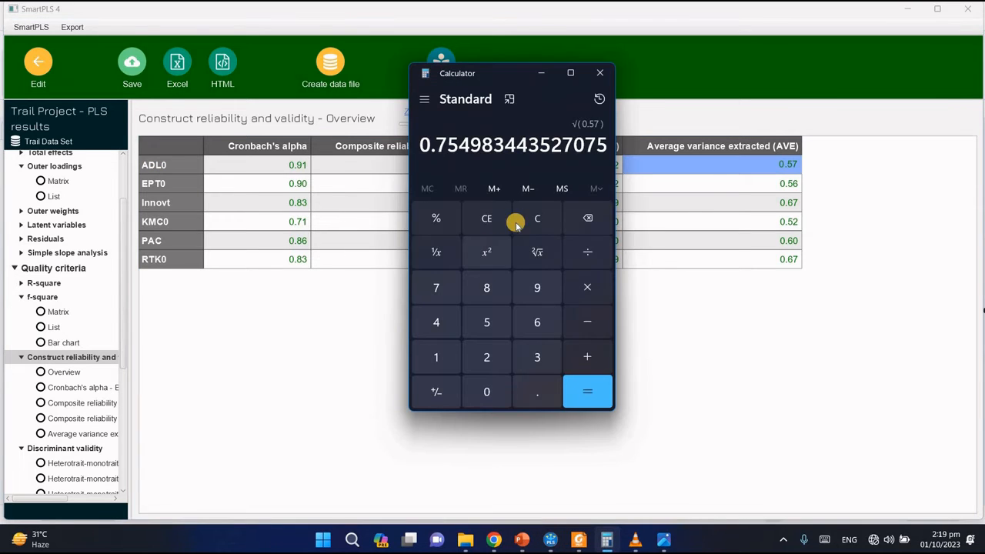
pyautogui.click(529, 390)
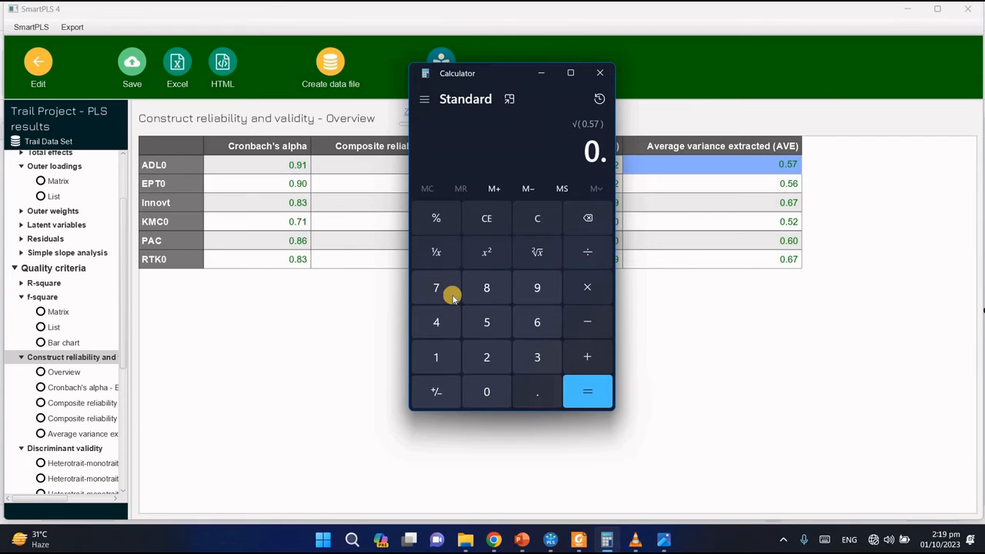
pyautogui.click(483, 320)
pyautogui.click(436, 286)
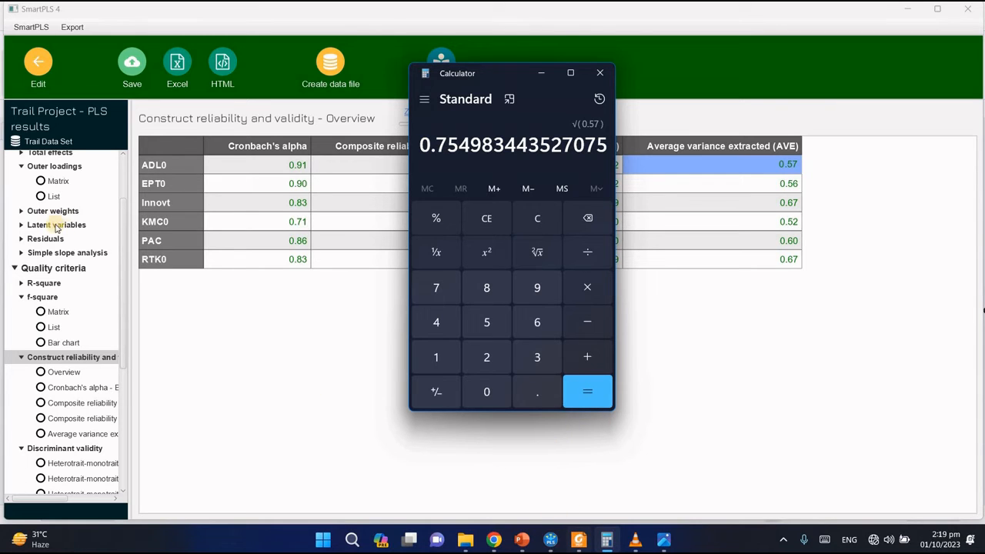
# - Return to the Fornell-Larcker criterion in SmartPLS and compare ADL0's diagonal value with the Calculator's square root
pyautogui.click(73, 422)
pyautogui.scroll(-2, 67, 431)
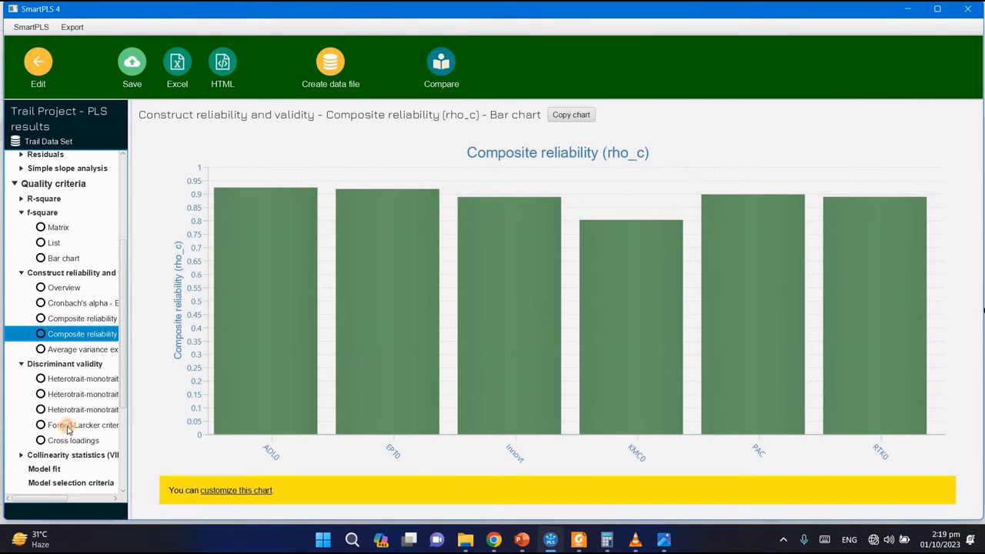
pyautogui.click(77, 423)
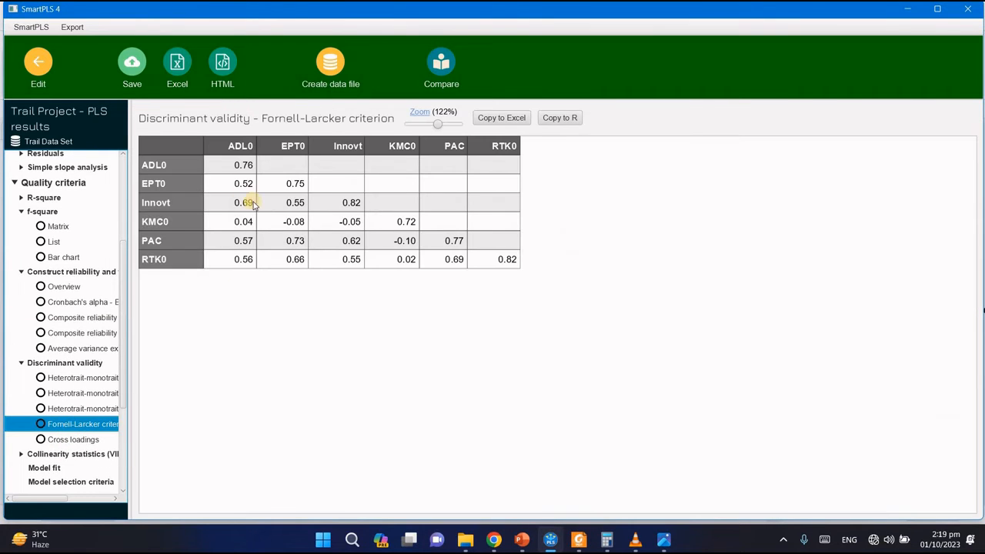
pyautogui.click(606, 542)
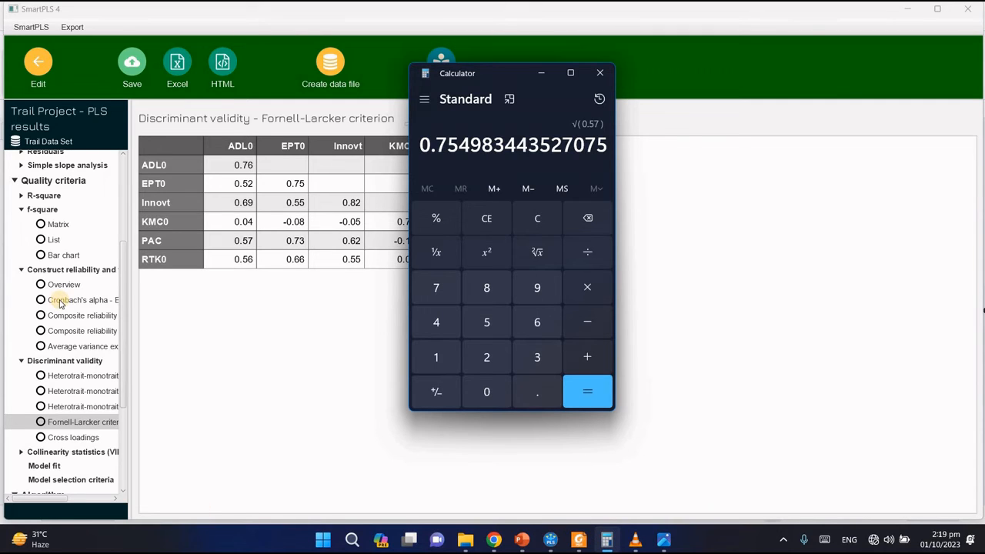
pyautogui.click(545, 73)
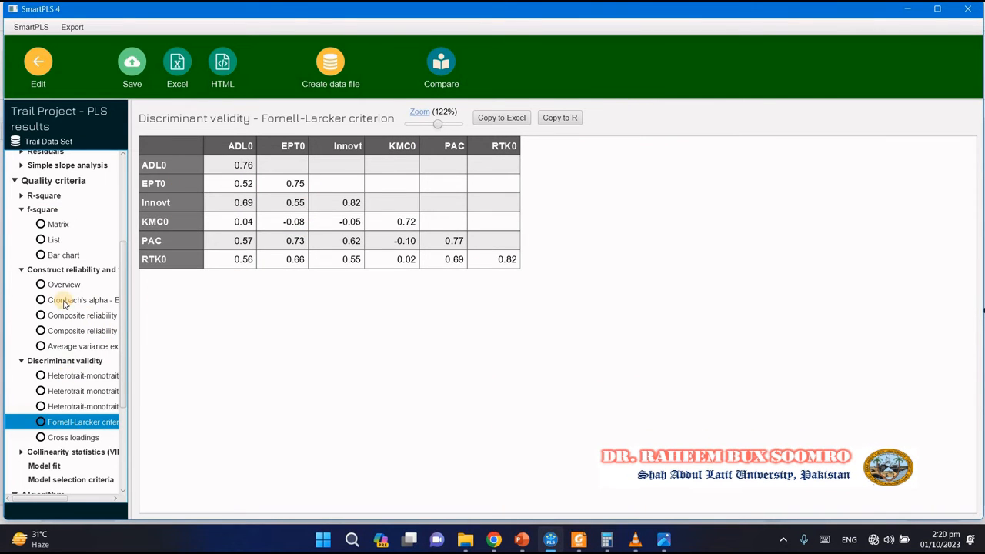
# - Check EPT0's average variance extracted in the construct reliability and validity overview, and return to the Fornell-Larcker criterion
pyautogui.click(65, 301)
pyautogui.click(61, 286)
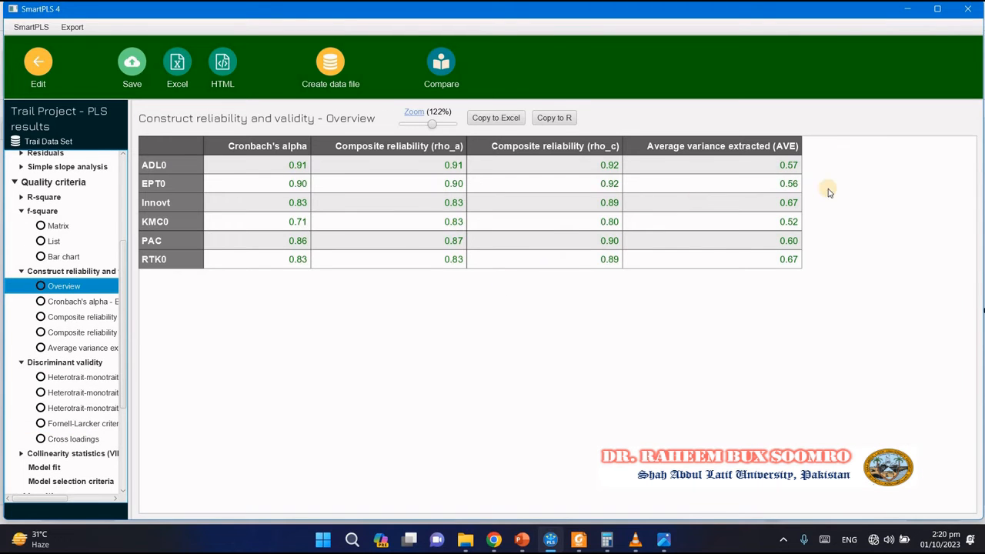
pyautogui.click(799, 193)
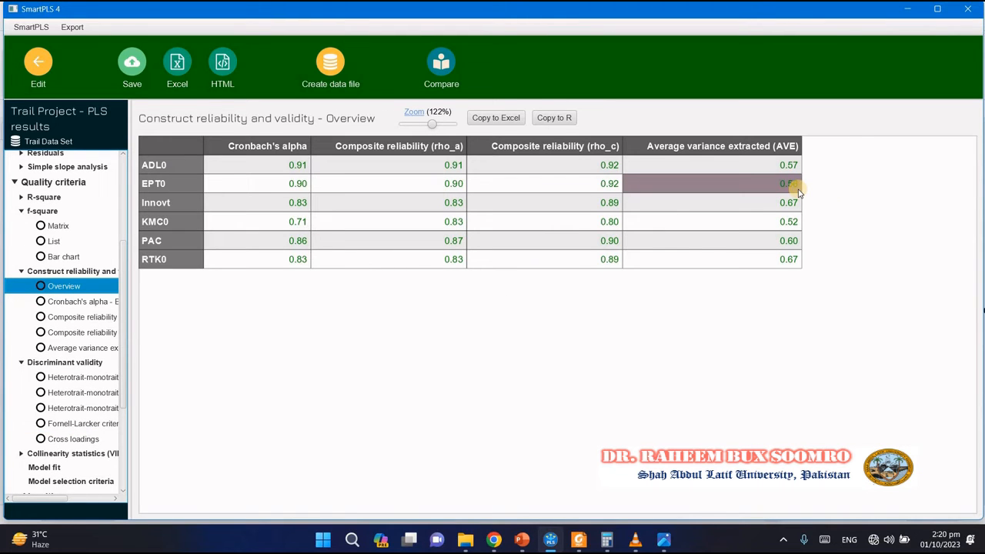
pyautogui.click(310, 462)
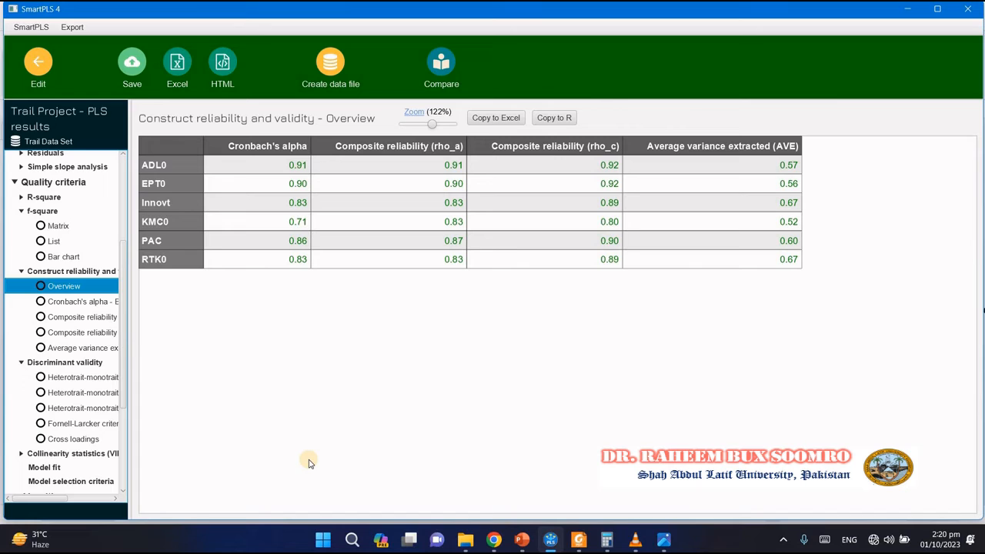
pyautogui.click(62, 425)
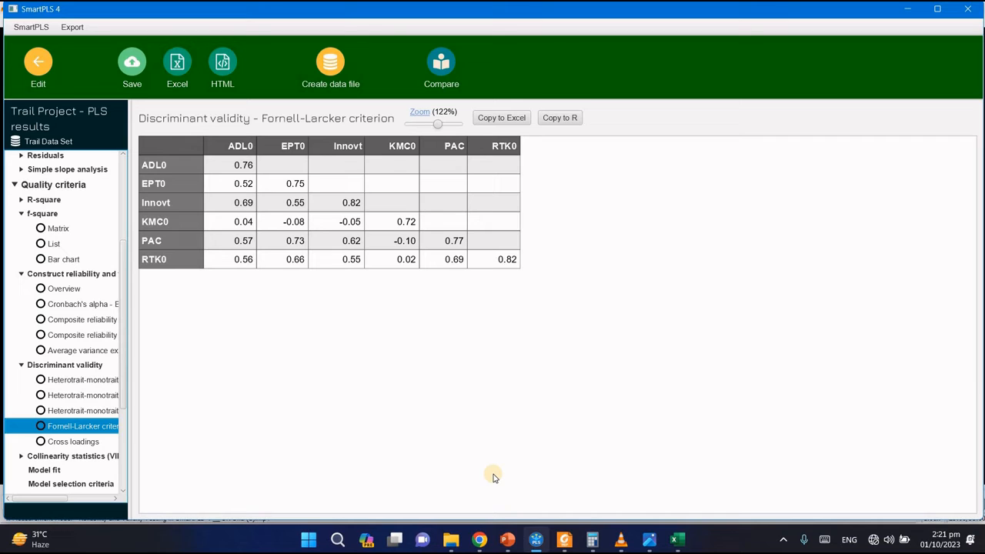
# - Capture a screen snip of the Fornell-Larcker criterion table and paste it into a blank Word document
pyautogui.press('super+shift+s')
pyautogui.moveTo(183, 136); pyautogui.dragTo(531, 272)
pyautogui.moveTo(137, 98); pyautogui.dragTo(133, 99)
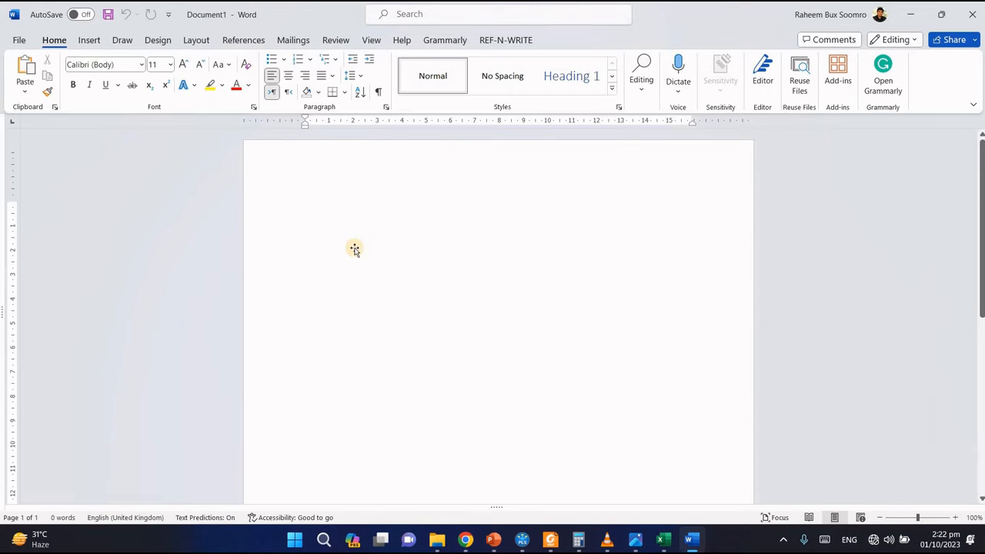
pyautogui.hotkey('ctrl', 'v')
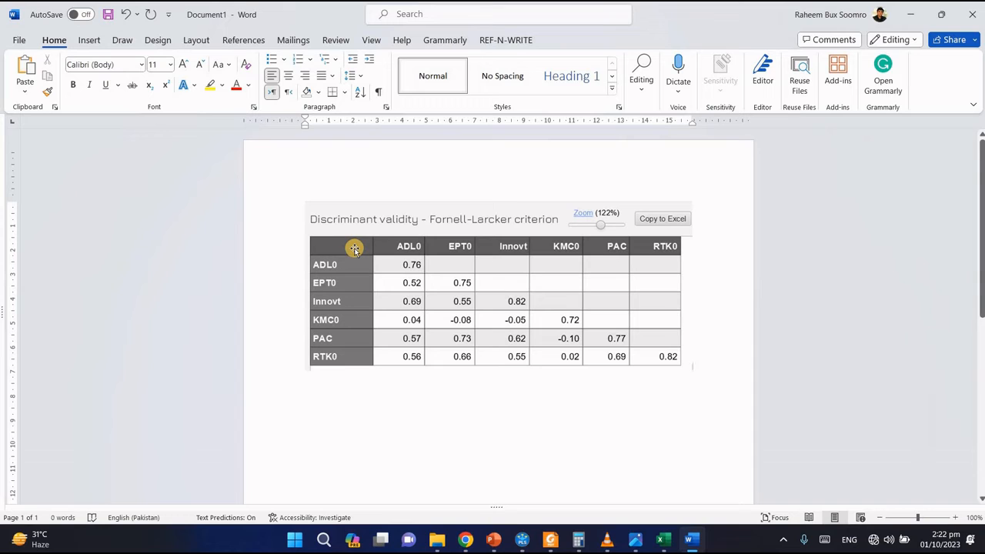
# - Circle the table's diagonal values in red ink, and outline the ADL0 column and ADL0 row with the galaxy pen
pyautogui.click(121, 40)
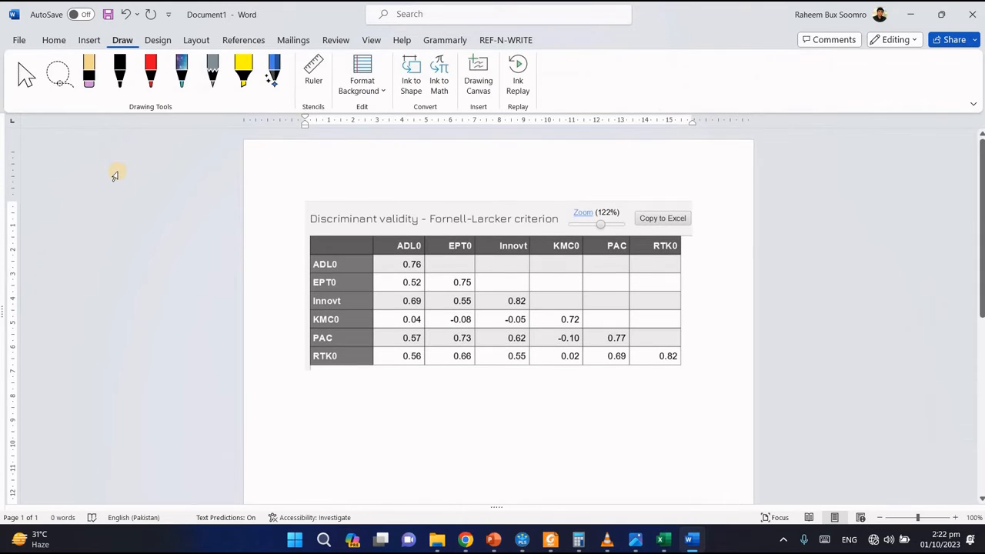
pyautogui.click(150, 71)
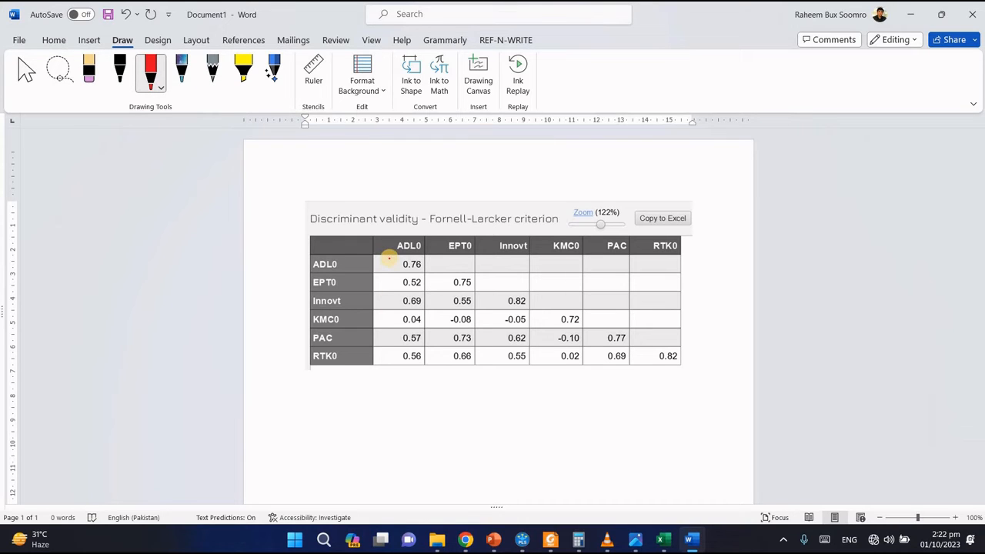
pyautogui.moveTo(391, 257); pyautogui.dragTo(505, 285)
pyautogui.moveTo(617, 314)
pyautogui.mouseDown()
pyautogui.moveTo(688, 356)
pyautogui.moveTo(646, 358)
pyautogui.moveTo(394, 278)
pyautogui.moveTo(415, 254)
pyautogui.moveTo(422, 351)
pyautogui.moveTo(386, 336)
pyautogui.mouseUp()
pyautogui.moveTo(385, 255); pyautogui.dragTo(392, 263)
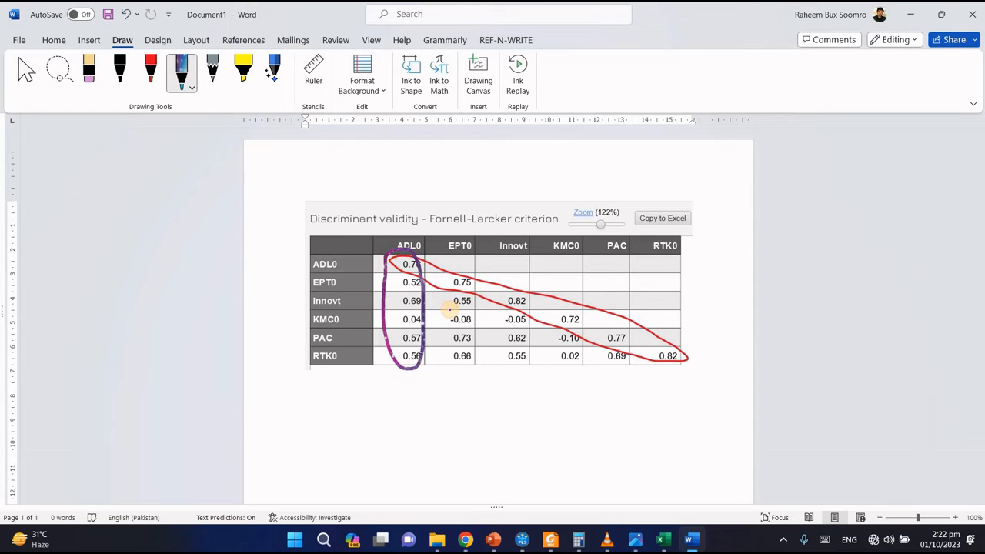
pyautogui.moveTo(412, 256)
pyautogui.mouseDown()
pyautogui.moveTo(653, 256)
pyautogui.moveTo(420, 265)
pyautogui.mouseUp()
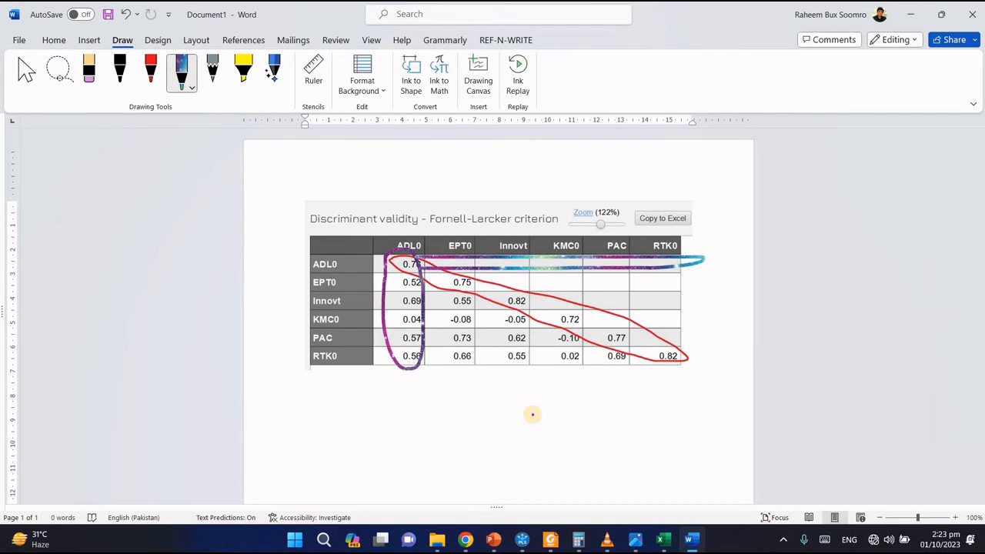
# - Undo all three ink outlines drawn over the pasted Fornell-Larcker table
pyautogui.hotkey('ctrl', 'z')
pyautogui.hotkey('ctrl', 'z')
pyautogui.hotkey('ctrl', 'z')
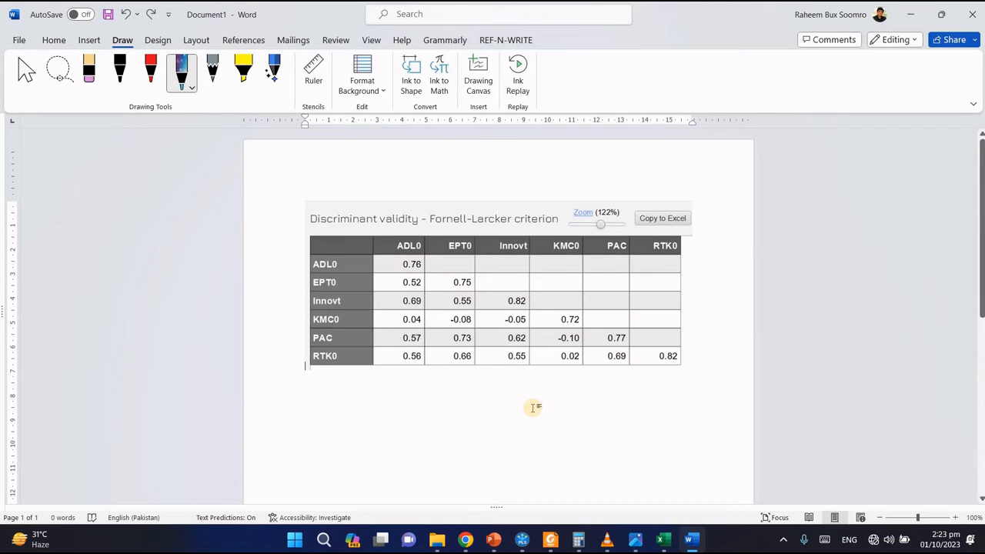
# - Copy the cross loadings table from SmartPLS's discriminant validity results into Excel's Sheet2, starting at cell D5
pyautogui.click(522, 539)
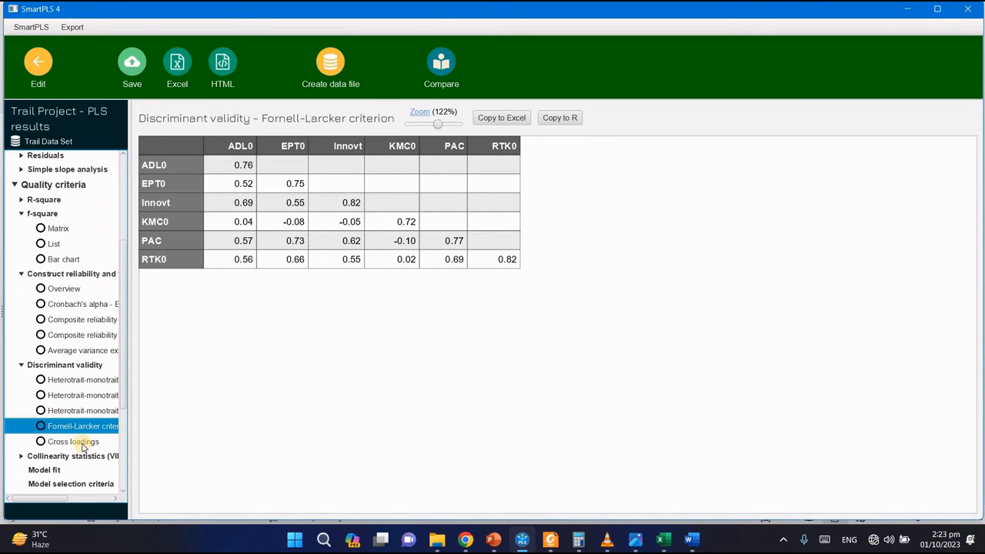
pyautogui.click(82, 445)
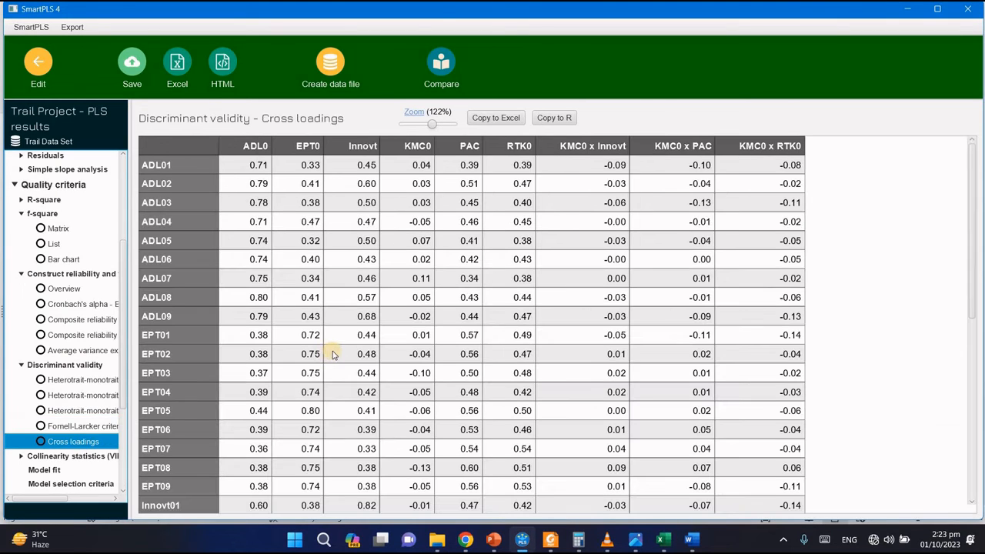
pyautogui.click(496, 118)
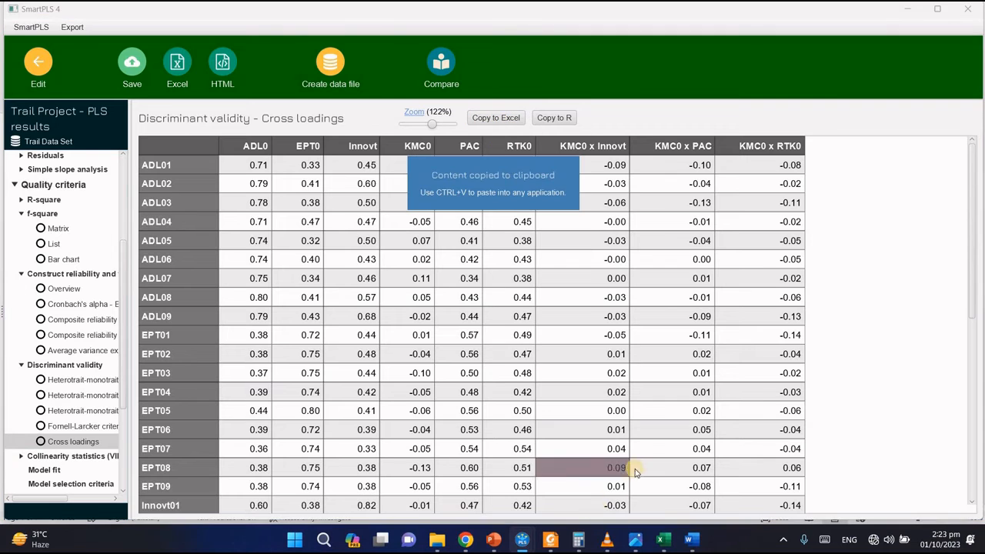
pyautogui.click(663, 540)
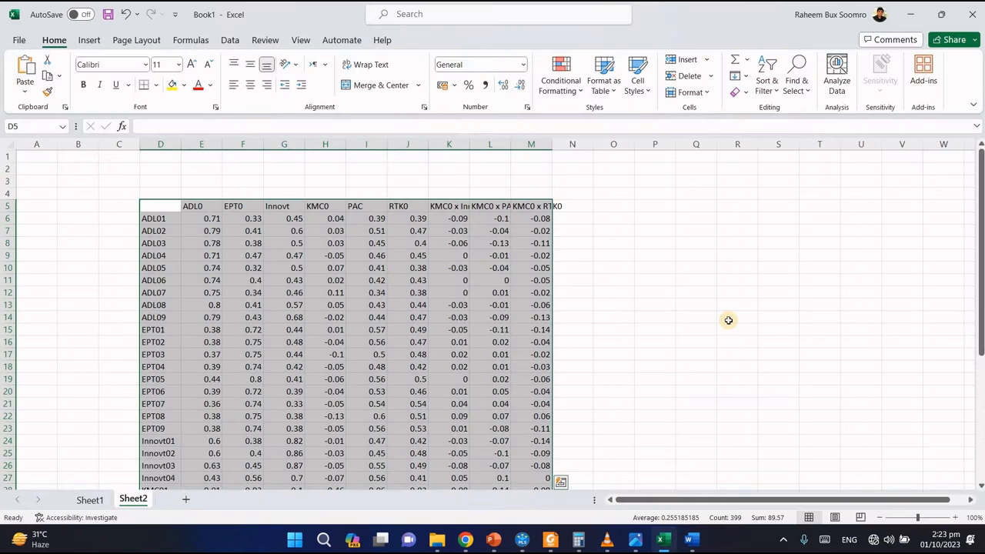
pyautogui.scroll(-3, 728, 320)
pyautogui.scroll(3, 725, 318)
# - Fill cell R14 and the ADL01 to ADL07 loadings in the ADL0 column (E6:E12) with yellow
pyautogui.click(729, 319)
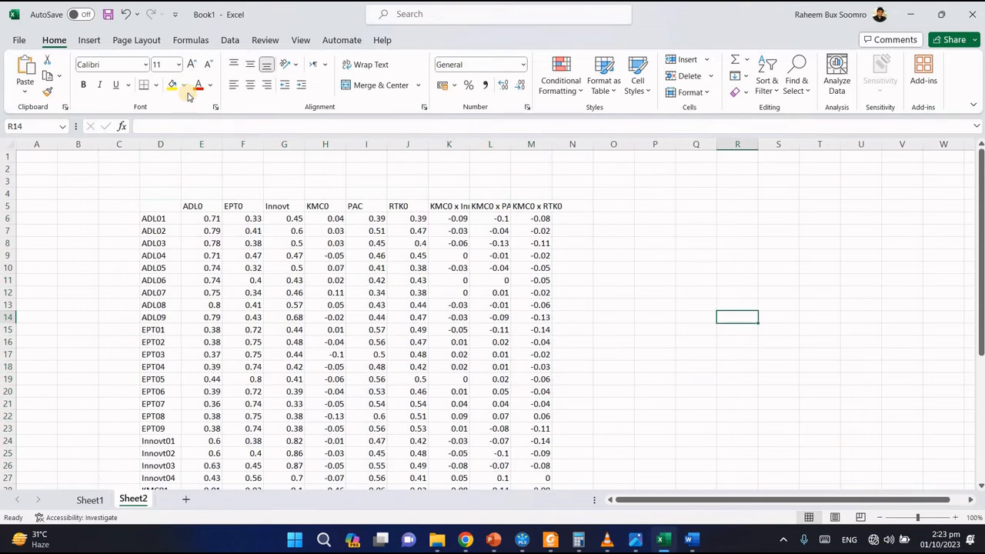
pyautogui.click(170, 86)
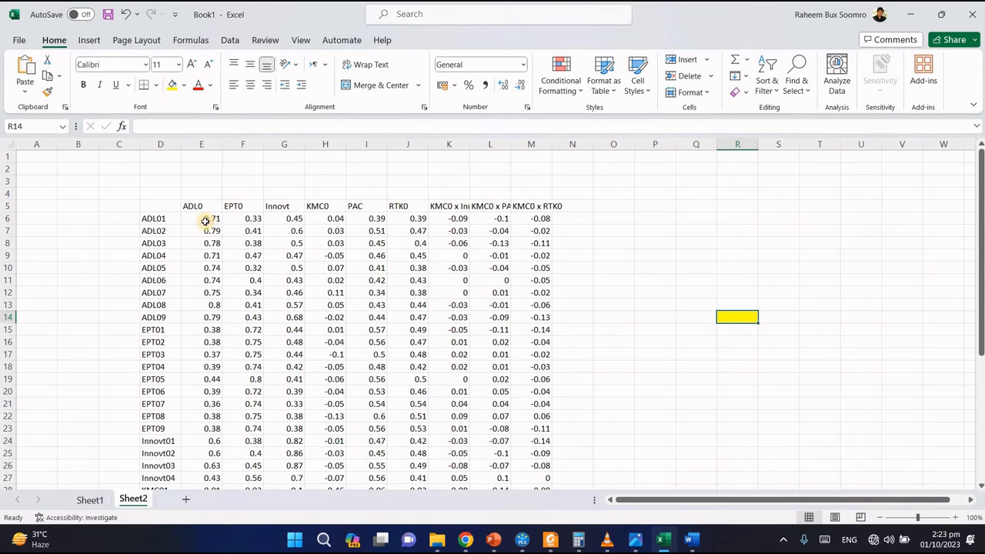
pyautogui.moveTo(200, 219); pyautogui.dragTo(206, 290)
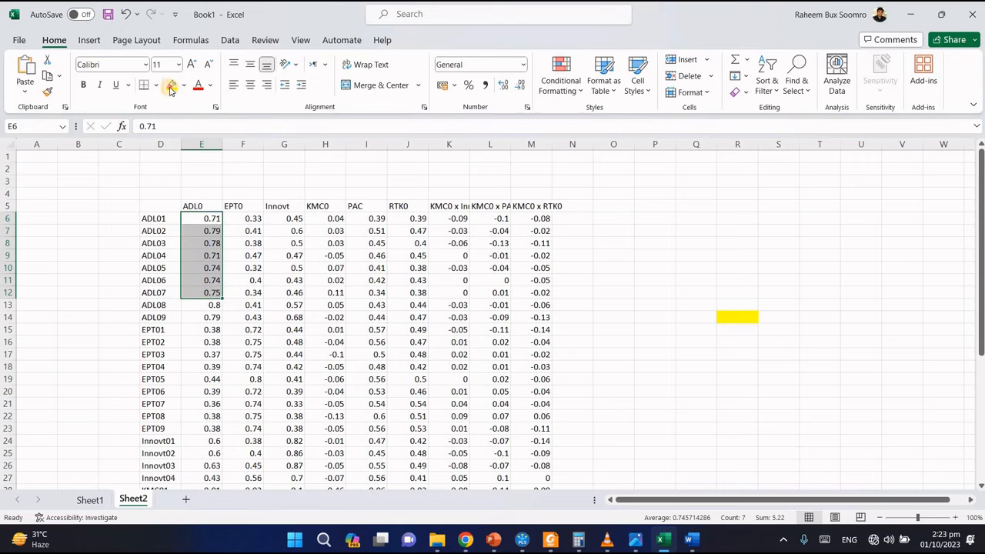
pyautogui.press('F4')
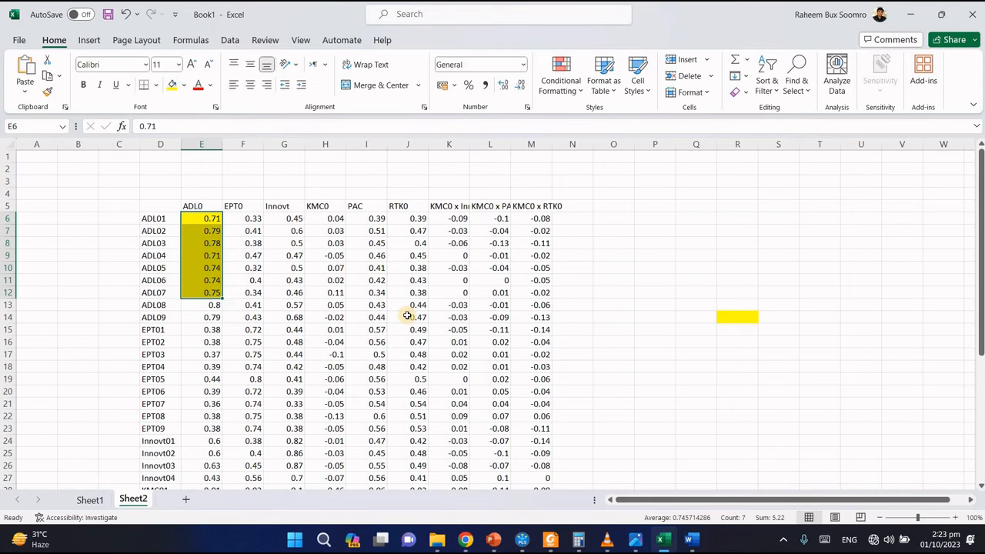
# - Compare the ADL01 to ADL07 cross loadings on the other constructs (F6:M12) with their highlighted ADL0 loadings
pyautogui.moveTo(248, 219); pyautogui.dragTo(504, 256)
pyautogui.moveTo(525, 293); pyautogui.dragTo(526, 293)
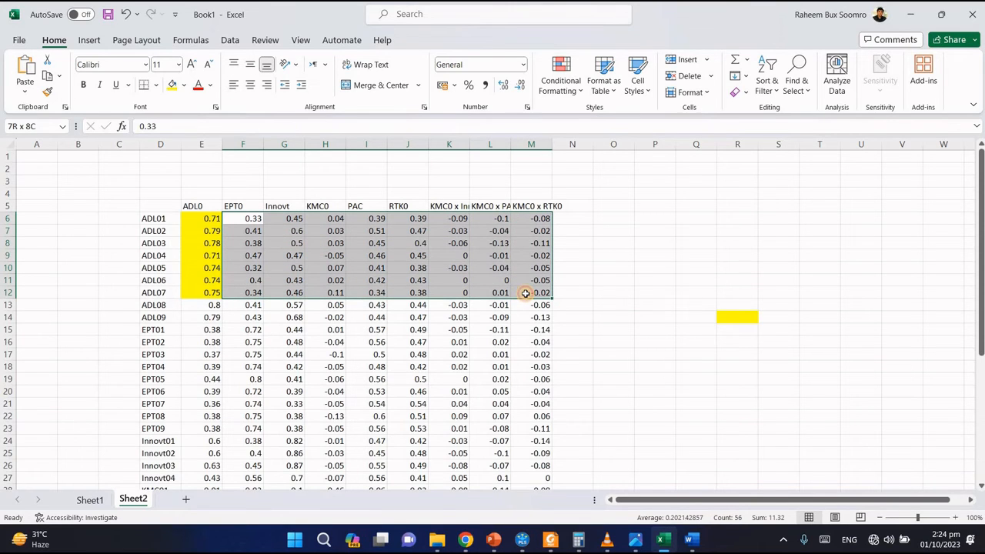
pyautogui.moveTo(526, 293); pyautogui.dragTo(525, 293)
pyautogui.click(454, 330)
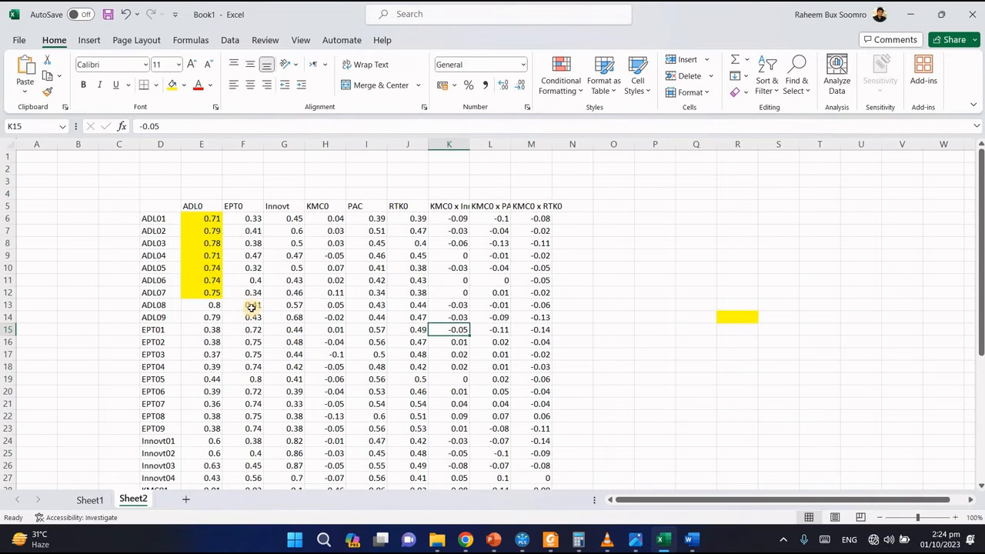
# - Fill the ADL08 and ADL09 loadings in the ADL0 column (E13:E14) with yellow
pyautogui.moveTo(253, 307); pyautogui.dragTo(251, 335)
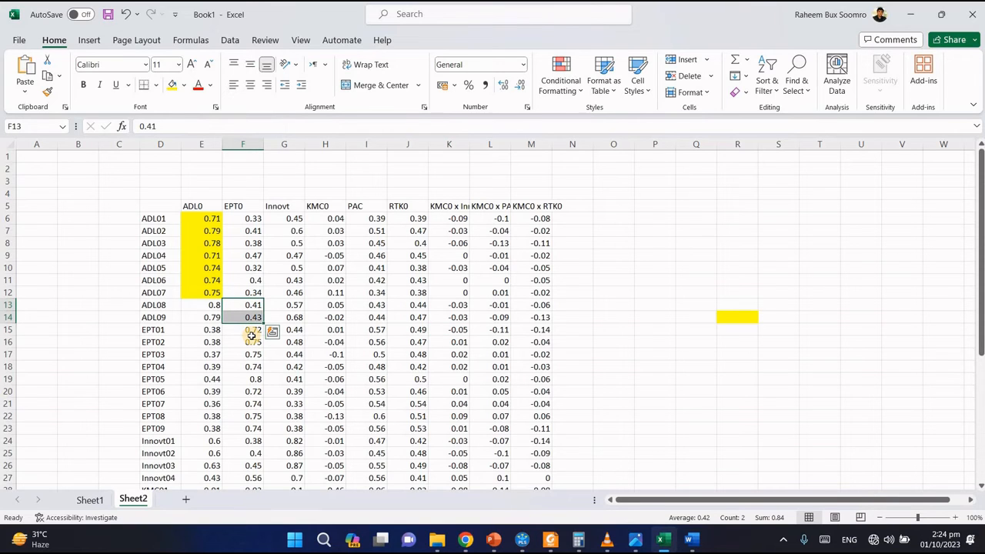
pyautogui.moveTo(202, 307); pyautogui.dragTo(204, 318)
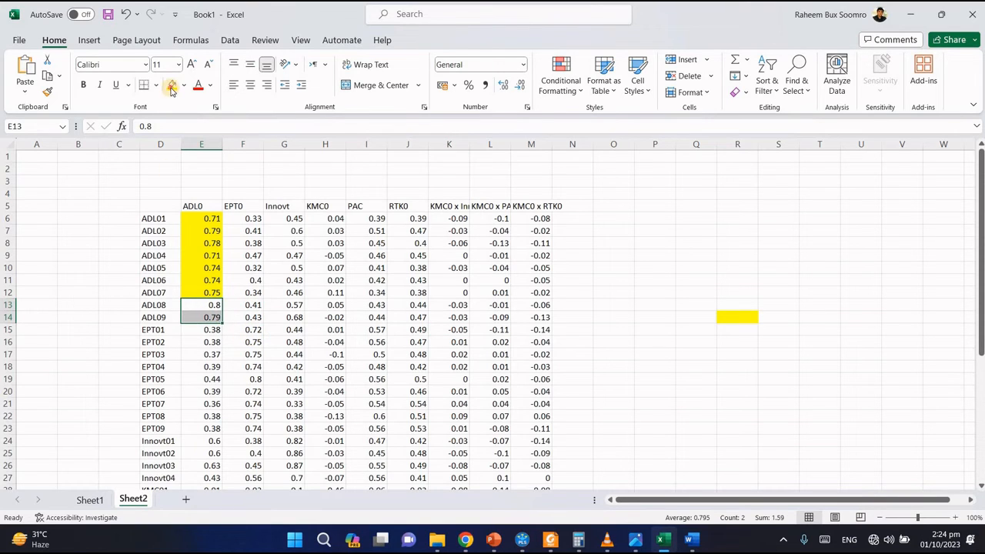
pyautogui.click(255, 338)
pyautogui.click(206, 309)
pyautogui.moveTo(206, 309); pyautogui.dragTo(204, 319)
pyautogui.click(169, 85)
# - Fill the EPT01 to EPT09 loadings in the EPT0 column (F15:F23) with yellow
pyautogui.click(250, 379)
pyautogui.moveTo(248, 330); pyautogui.dragTo(247, 427)
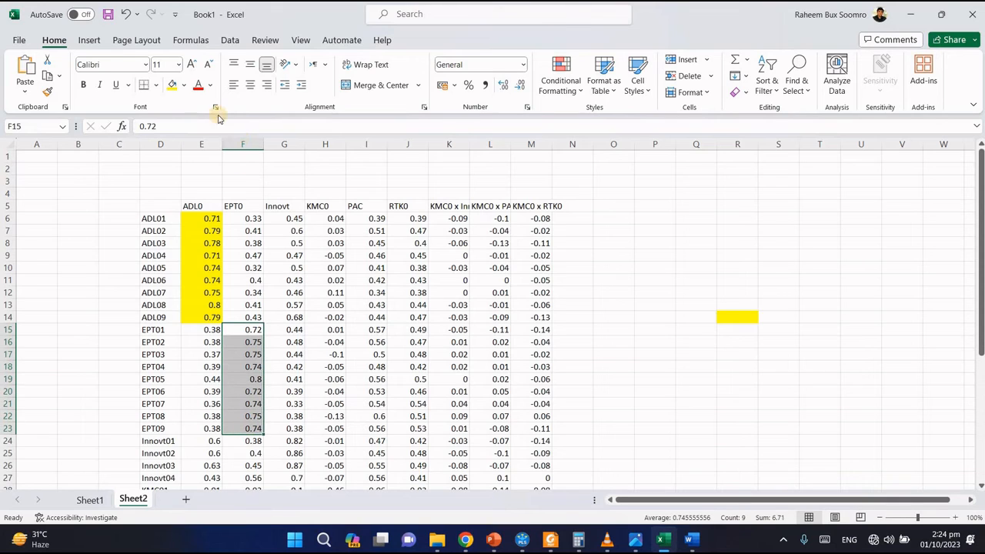
pyautogui.click(172, 85)
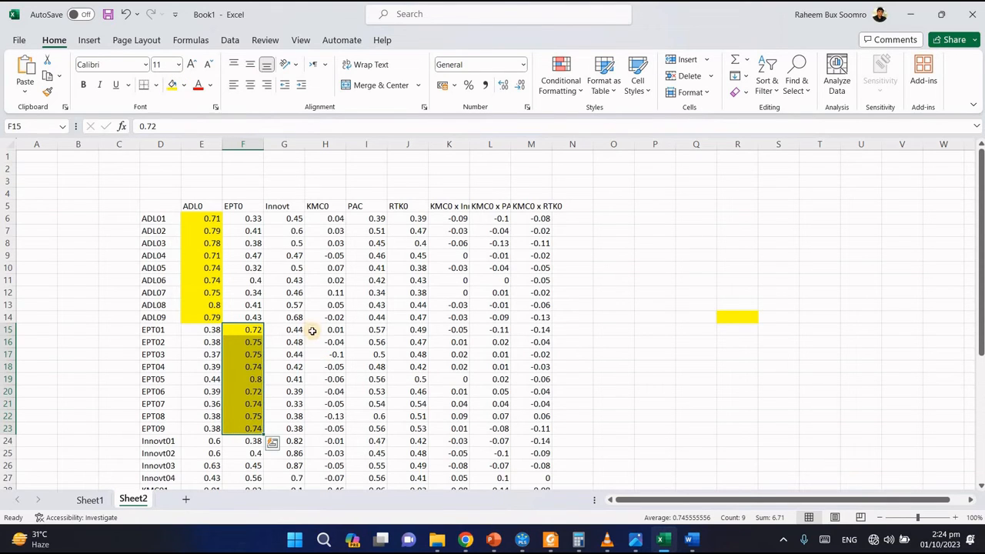
# - Compare the EPT01 to EPT09 cross loadings on the other constructs (G15:M23 and E15:E23) with their highlighted EPT0 loadings
pyautogui.moveTo(284, 329); pyautogui.dragTo(536, 429)
pyautogui.moveTo(209, 330); pyautogui.dragTo(209, 428)
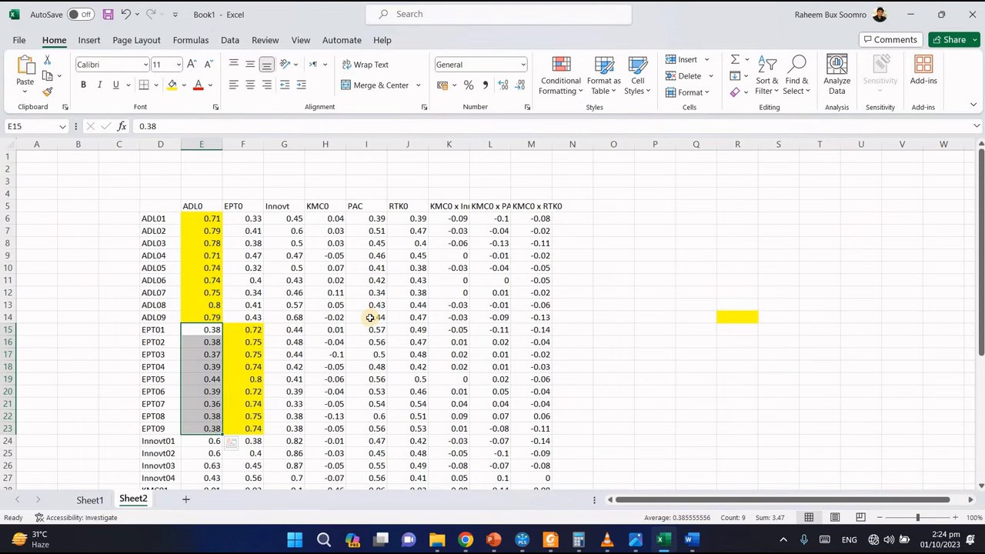
# - Fill the Innovt01 to Innovt04 loadings in the Innovt column (G24:G27) with yellow
pyautogui.scroll(-5, 368, 317)
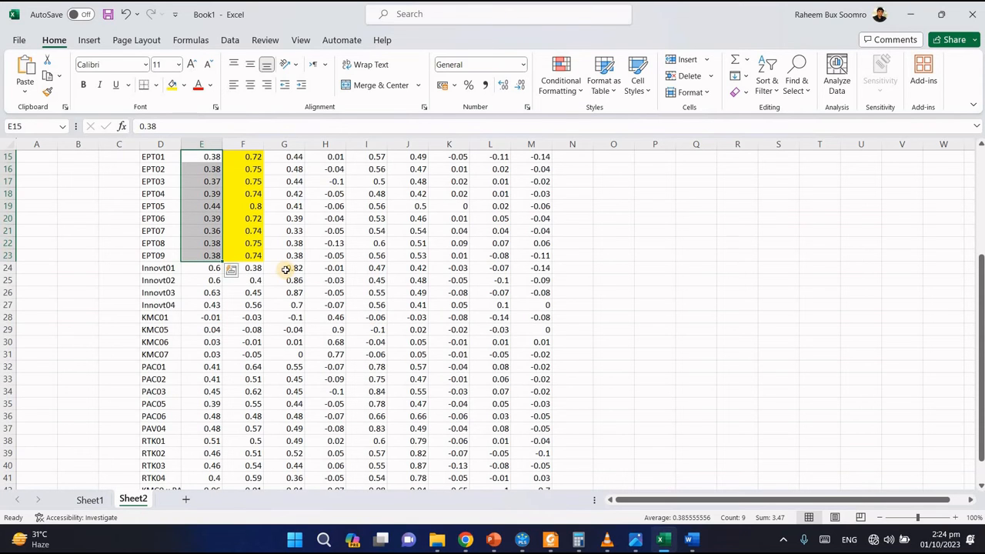
pyautogui.moveTo(284, 267); pyautogui.dragTo(283, 304)
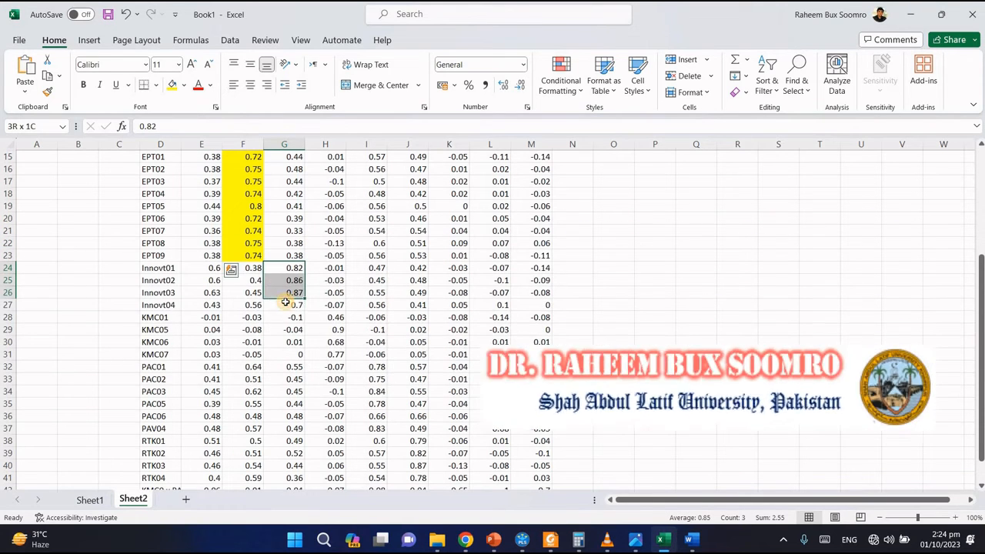
pyautogui.click(172, 86)
pyautogui.click(444, 342)
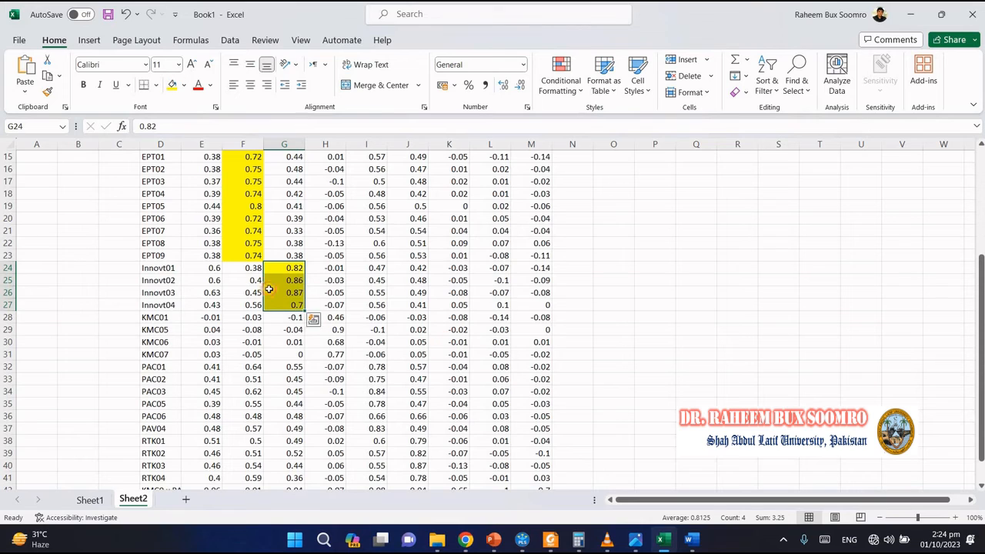
# - Compare the Innovt01 to Innovt04 cross loadings on the other constructs (E24:F27 and H24:M27) with their highlighted Innovt loadings
pyautogui.moveTo(204, 267); pyautogui.dragTo(251, 306)
pyautogui.moveTo(324, 268); pyautogui.dragTo(536, 303)
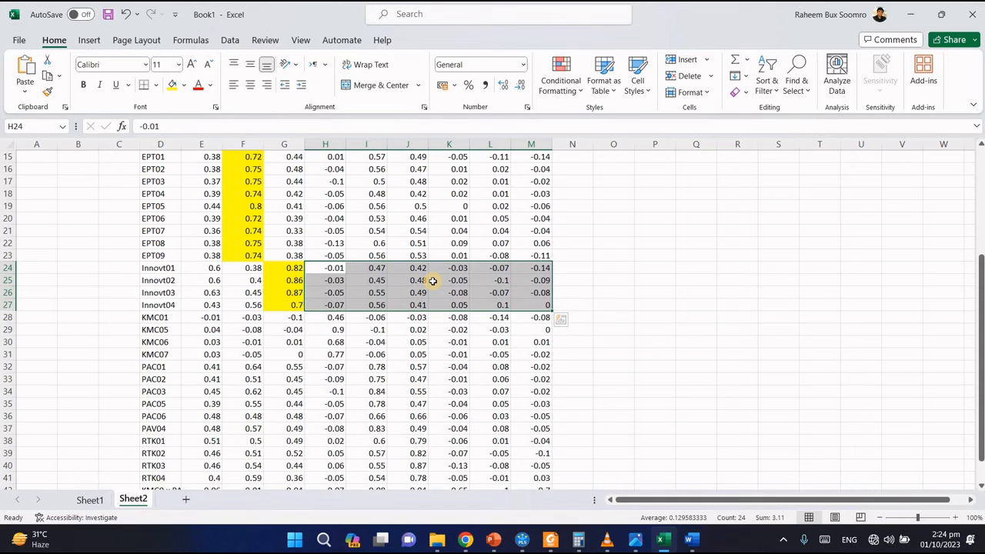
pyautogui.click(654, 390)
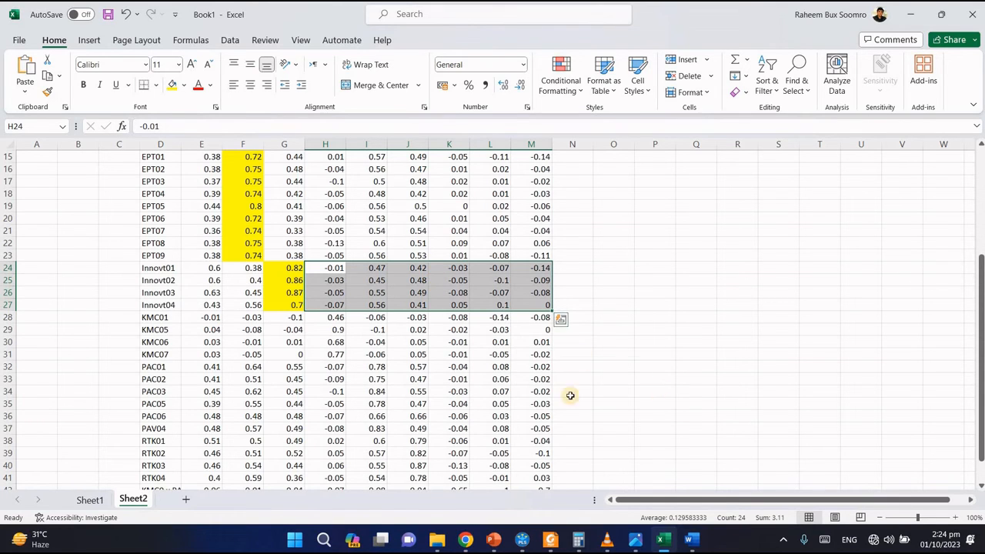
# - Fill the KMC loadings in the KMC0 column (H28:H31) and the PAC indicators' loadings in the PAC column (I32:I37) with yellow
pyautogui.moveTo(329, 320); pyautogui.dragTo(327, 353)
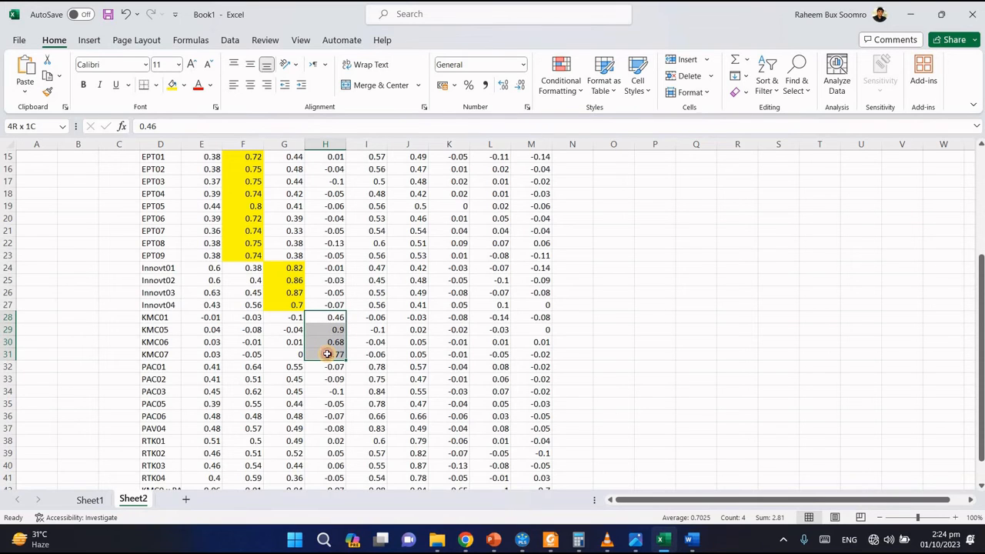
pyautogui.click(171, 85)
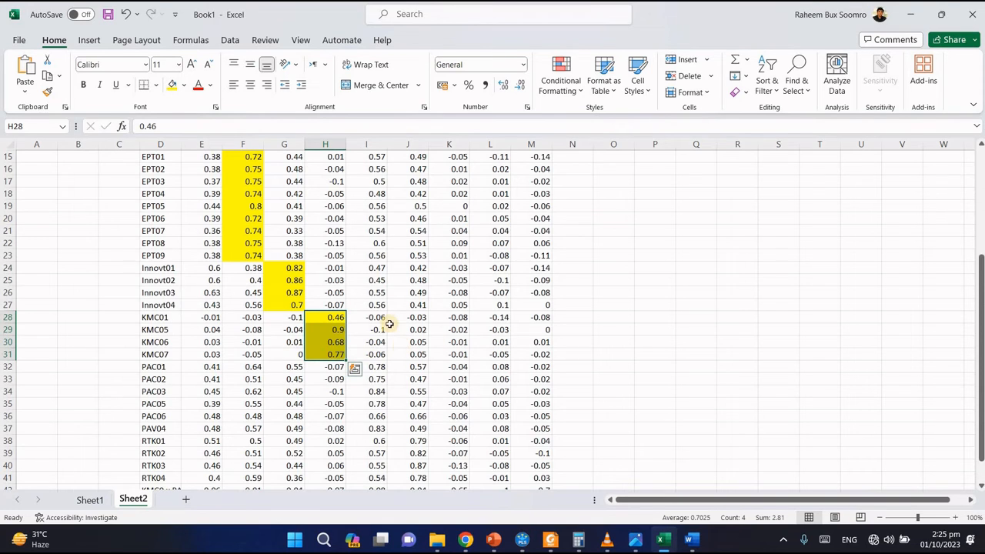
pyautogui.scroll(-2, 205, 284)
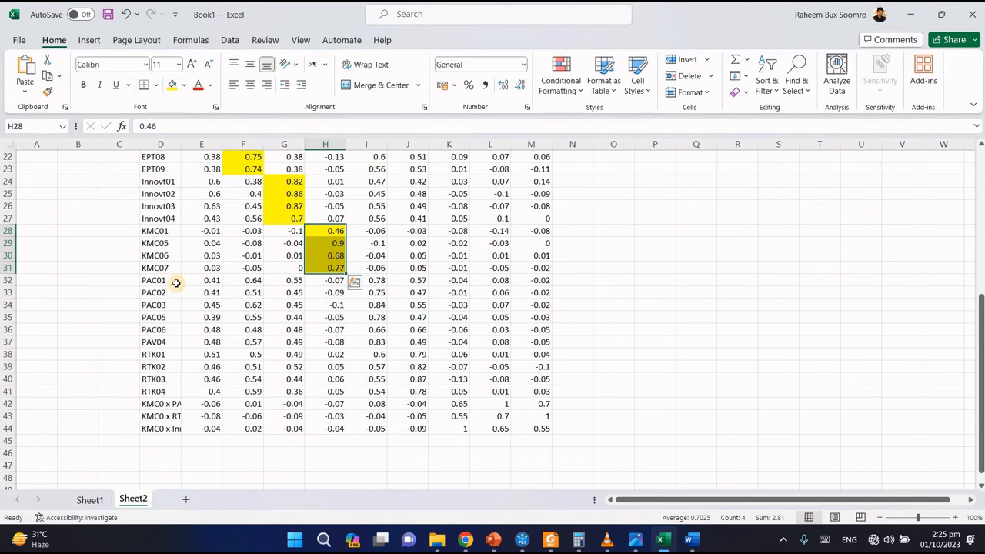
pyautogui.moveTo(376, 280); pyautogui.dragTo(374, 344)
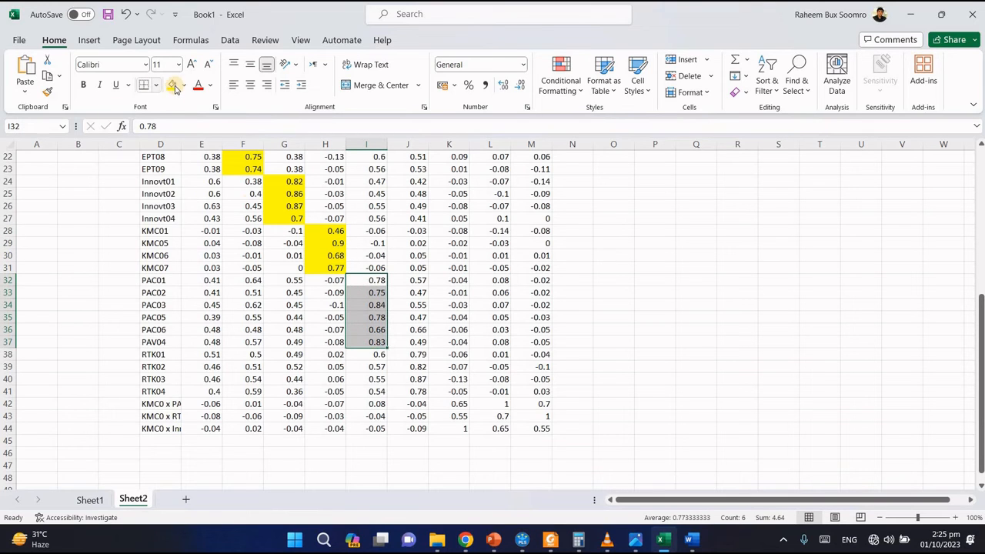
pyautogui.click(173, 85)
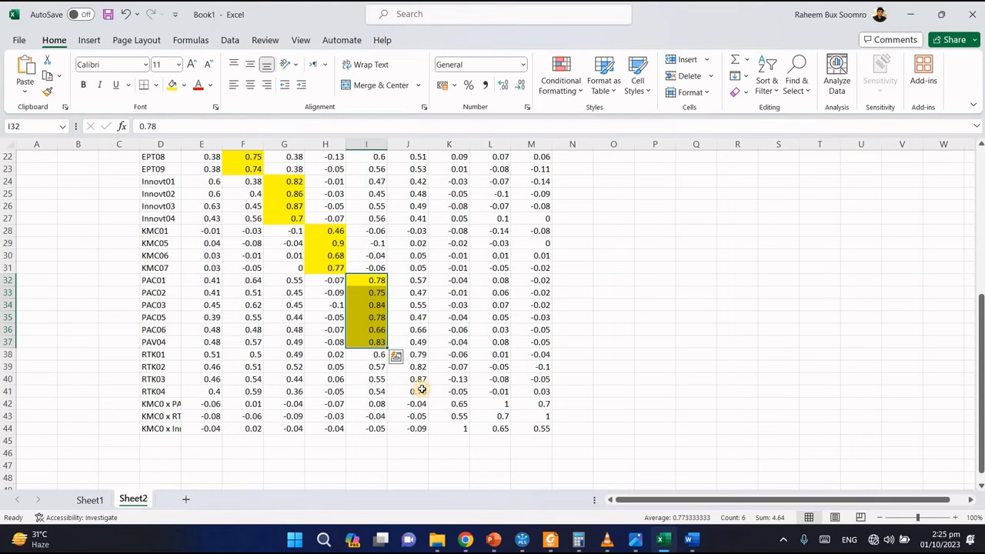
# - Fill the RTK01 to RTK04 loadings in the RTK0 column (J38:J41) with yellow and review the highlighted table
pyautogui.moveTo(417, 356); pyautogui.dragTo(417, 391)
pyautogui.click(172, 85)
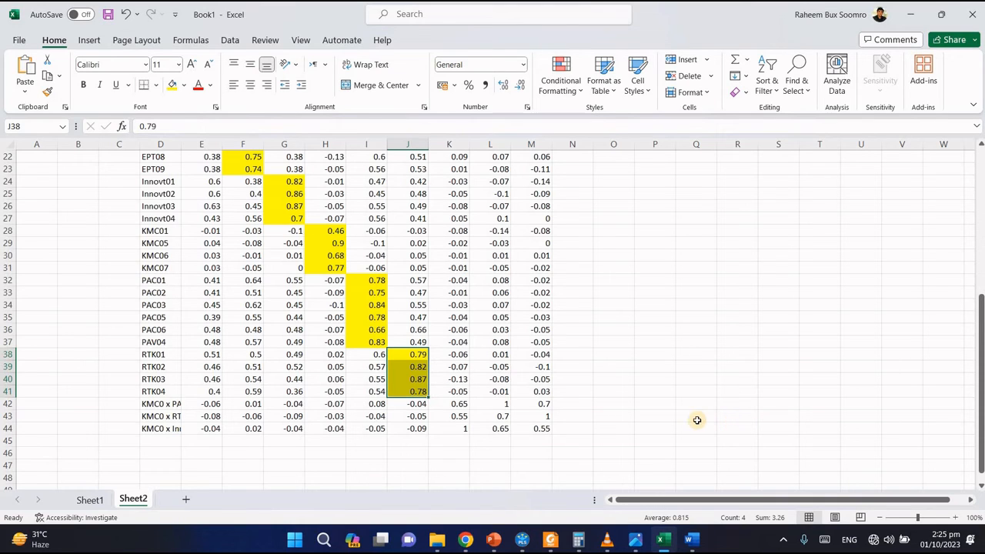
pyautogui.scroll(1, 690, 420)
pyautogui.scroll(4, 691, 420)
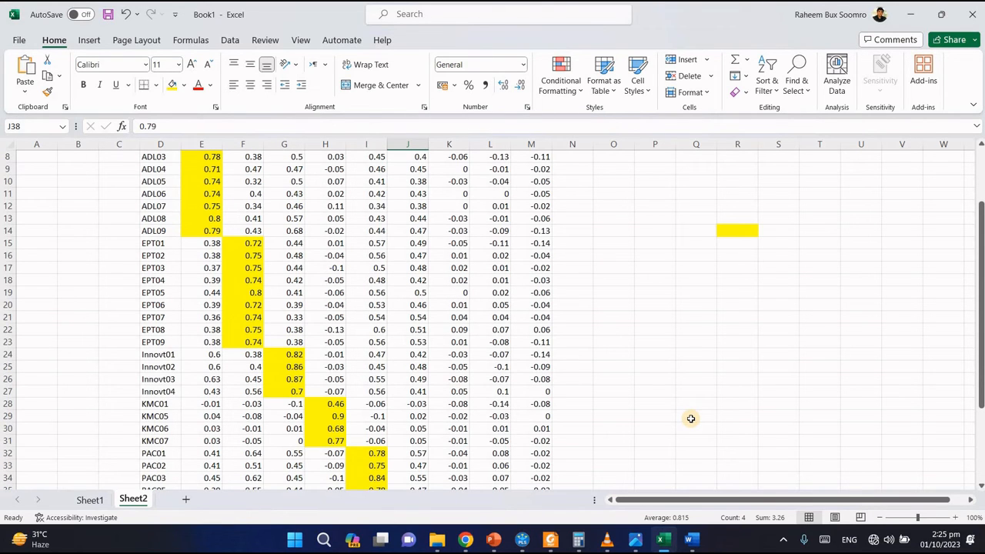
pyautogui.scroll(3, 691, 417)
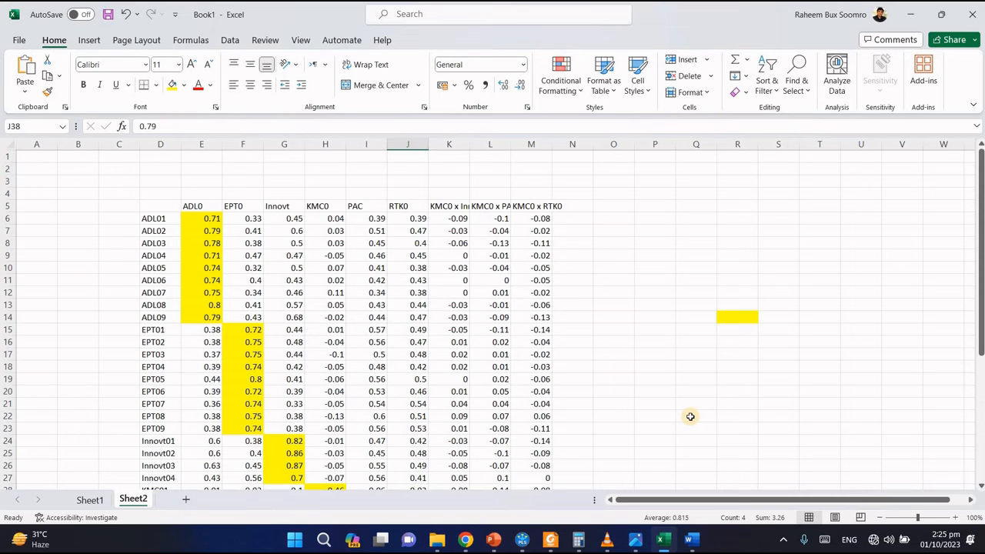
# - Switch to SmartPLS and examine the outer model's collinearity statistics (VIF) for all indicators
pyautogui.click(523, 539)
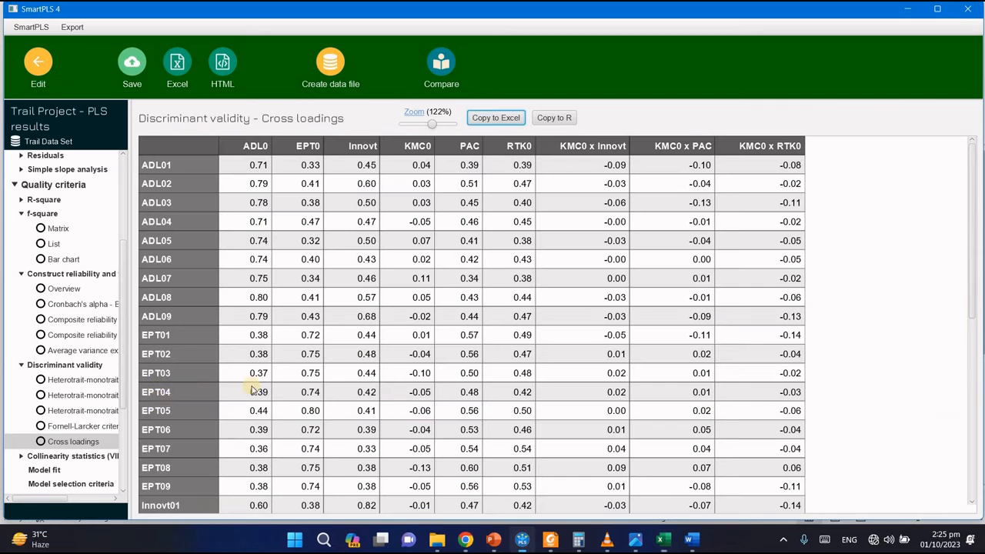
pyautogui.click(84, 455)
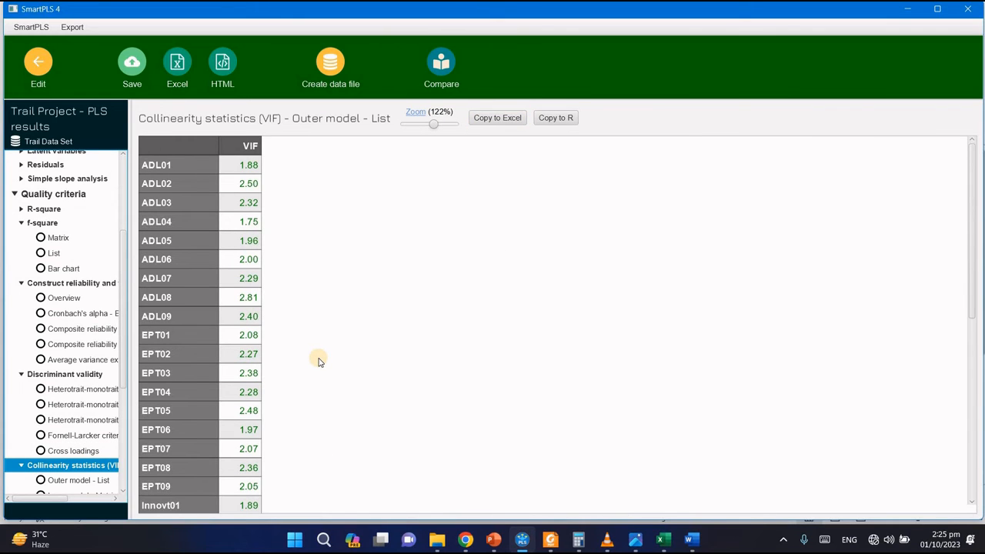
pyautogui.scroll(-5, 320, 362)
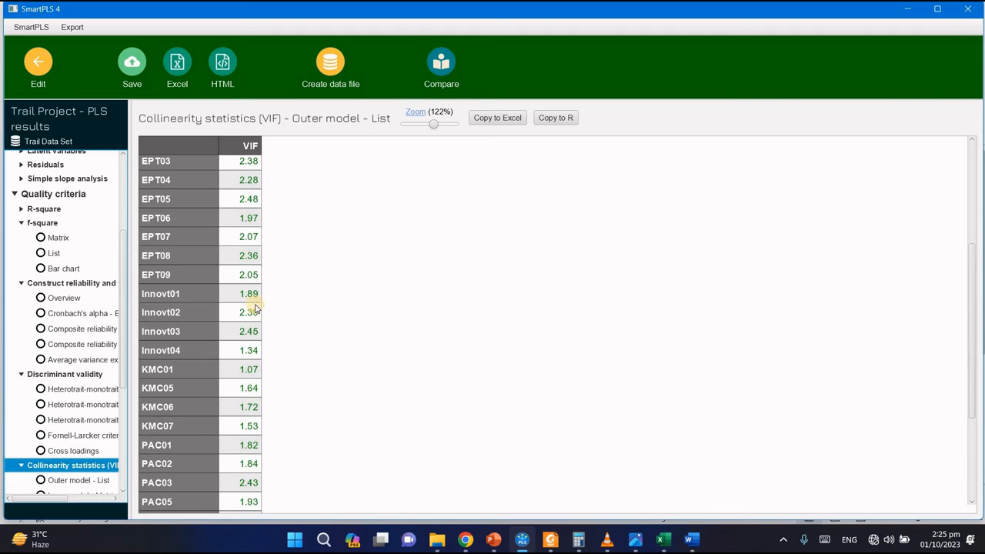
pyautogui.scroll(5, 262, 363)
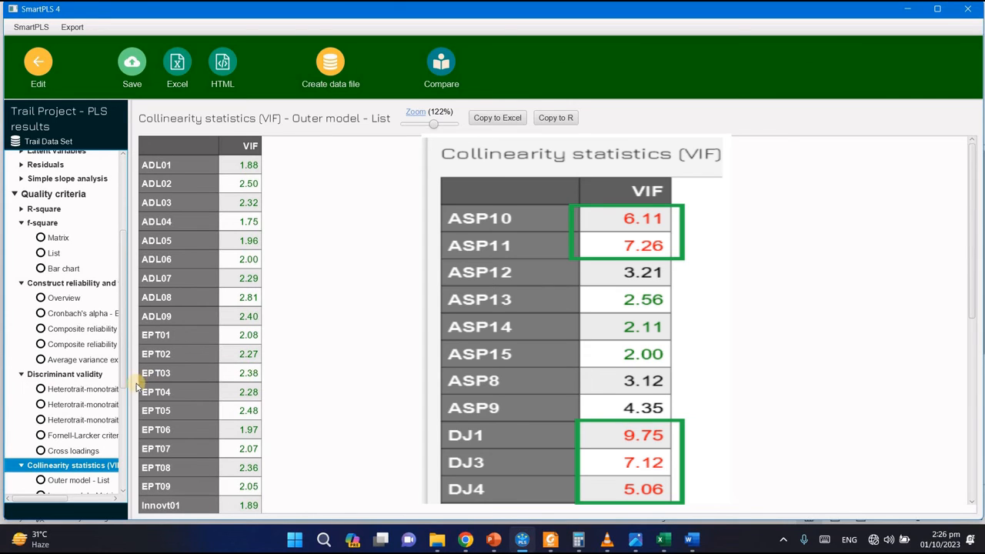
# - Collapse the Outer loadings results and the f-square, construct reliability and discriminant validity groups under Quality criteria
pyautogui.moveTo(123, 385); pyautogui.dragTo(114, 469)
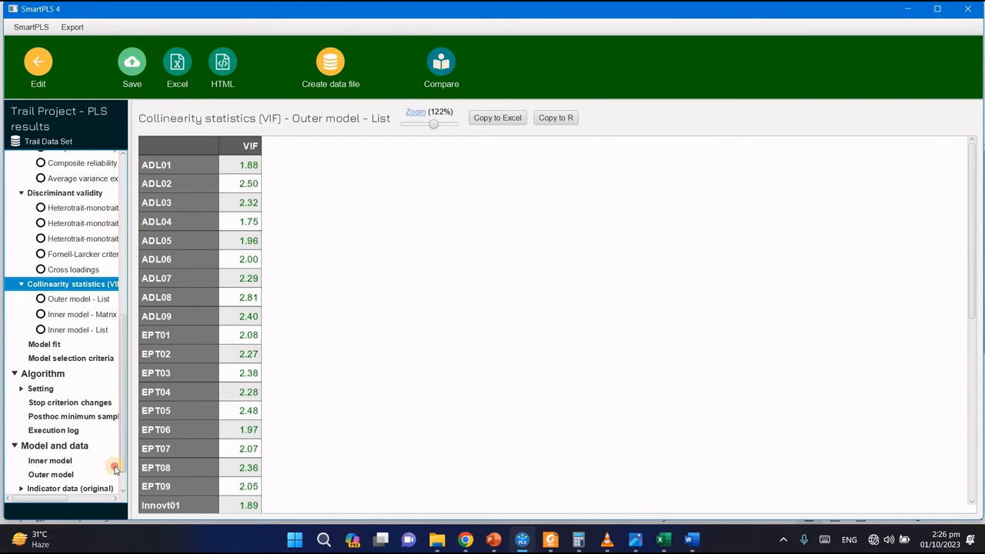
pyautogui.moveTo(127, 282); pyautogui.dragTo(126, 272)
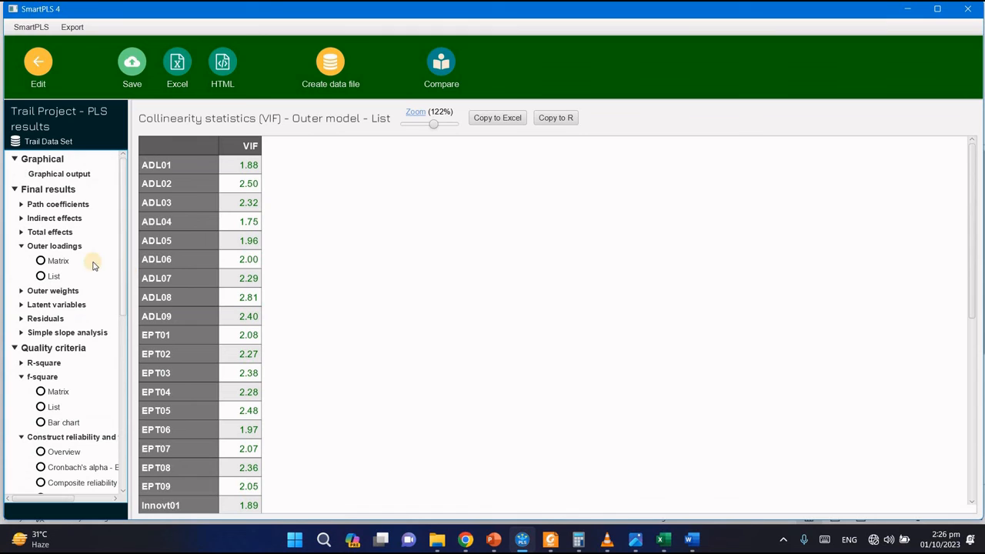
pyautogui.click(21, 246)
pyautogui.click(16, 319)
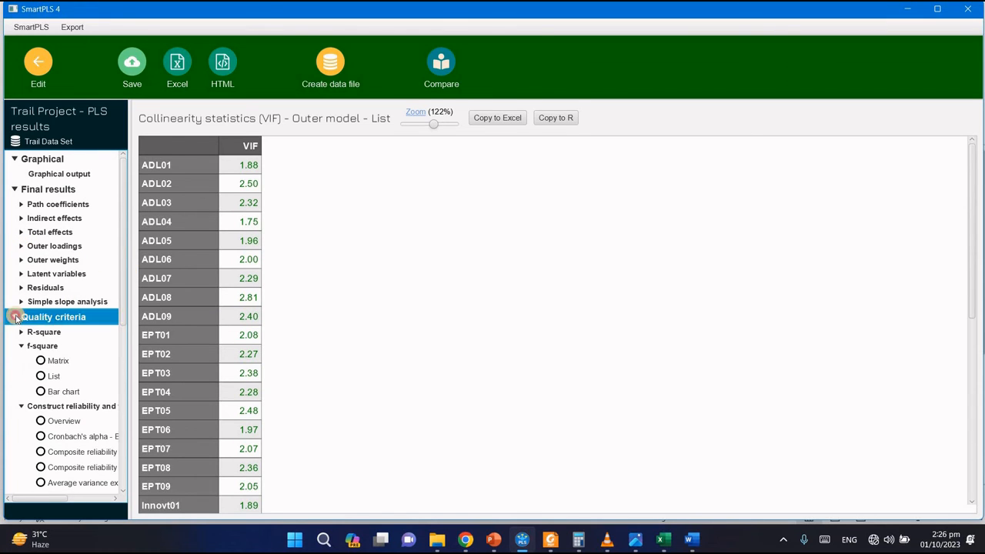
pyautogui.click(16, 318)
# - Return to the path model to view it with its calculation options, and reopen the PLS results report
pyautogui.click(46, 76)
pyautogui.click(177, 62)
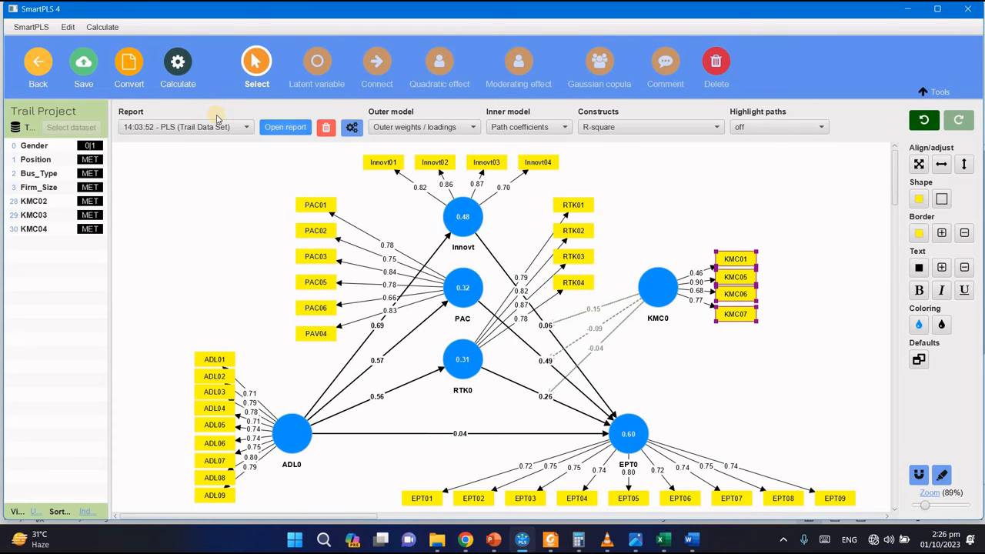
pyautogui.click(136, 201)
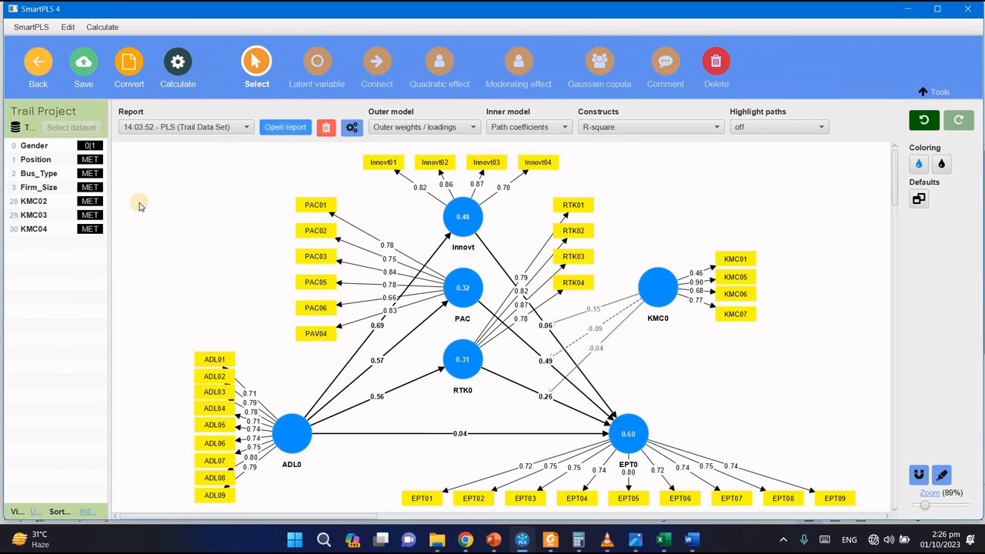
pyautogui.click(286, 126)
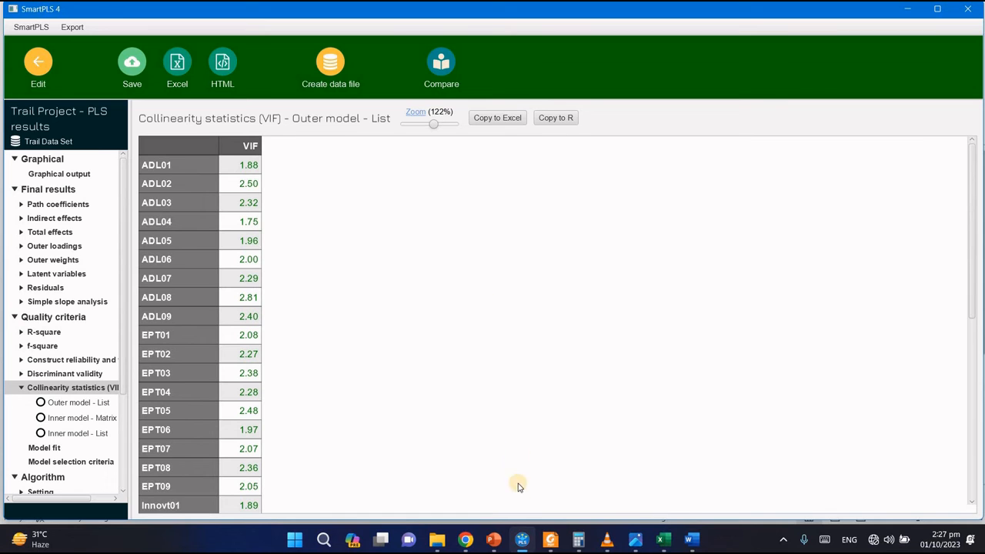
# - Switch to the manuscript in Foxit PDF Reader and examine the convergent validity results (Table 4) and the endogenous variables' R-square values (Table 5)
pyautogui.click(550, 539)
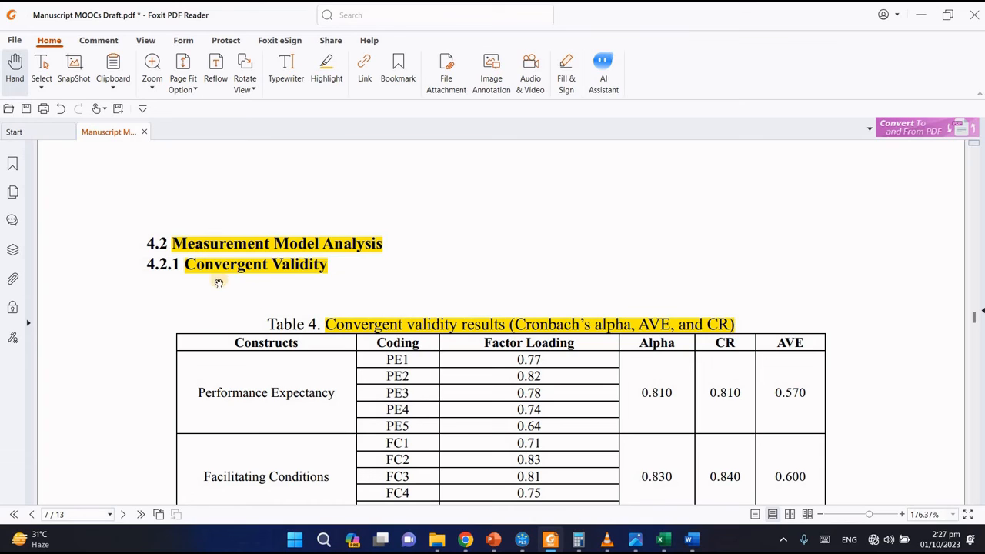
pyautogui.scroll(-2, 288, 290)
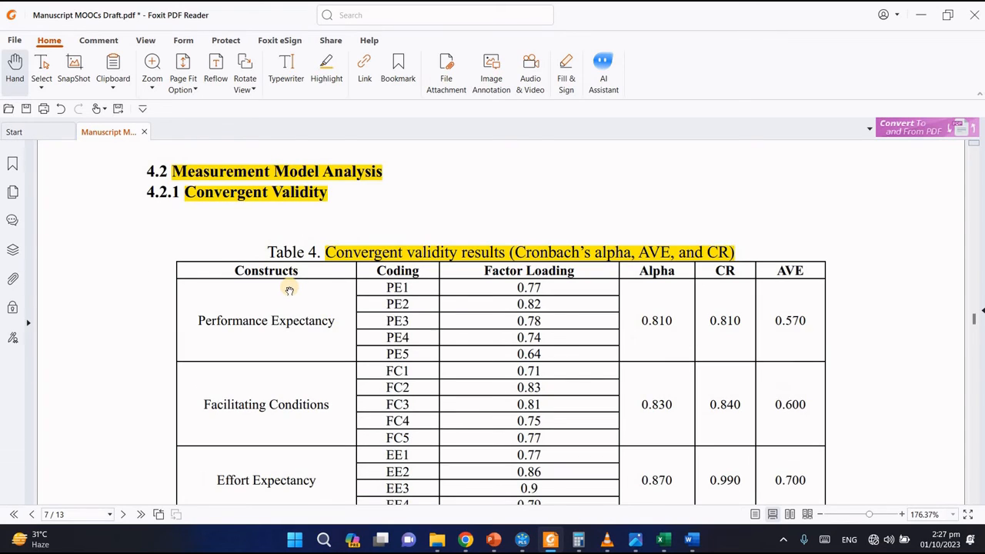
pyautogui.scroll(-2, 289, 290)
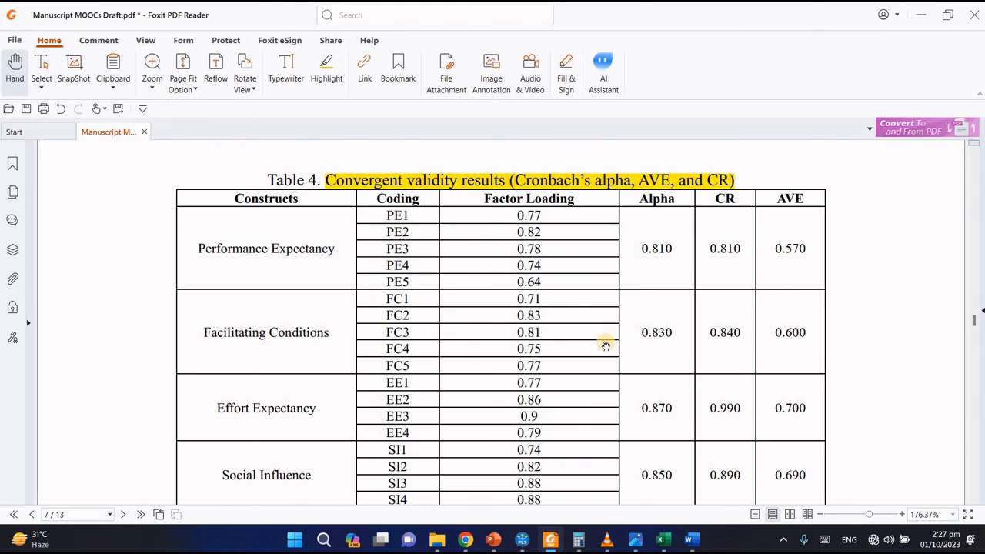
pyautogui.scroll(-3, 606, 346)
pyautogui.scroll(4, 606, 346)
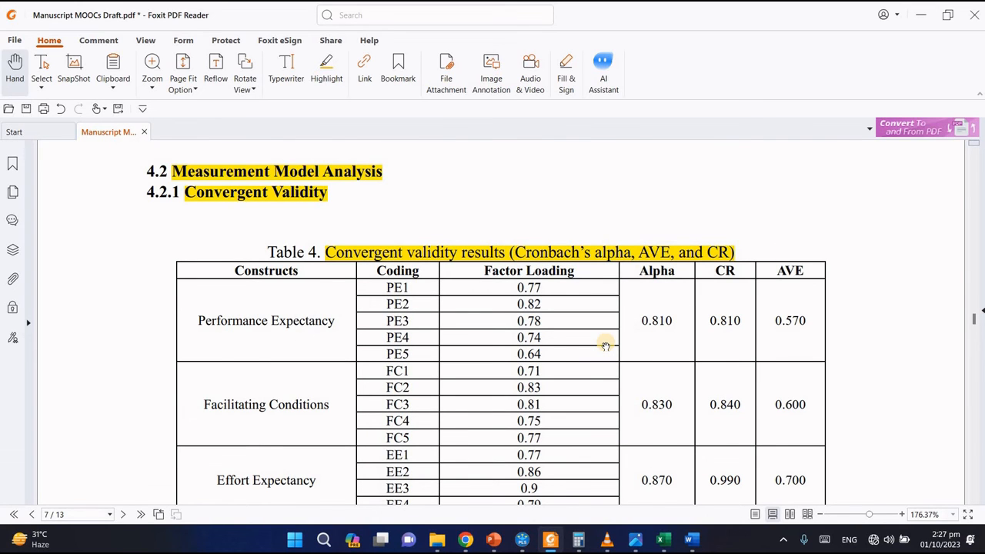
pyautogui.scroll(-3, 605, 347)
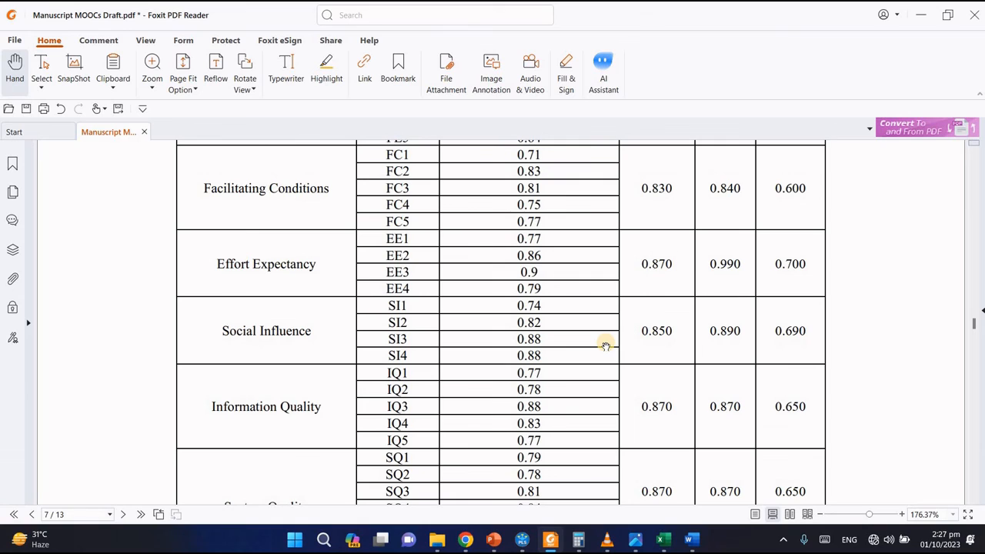
pyautogui.scroll(-8, 605, 346)
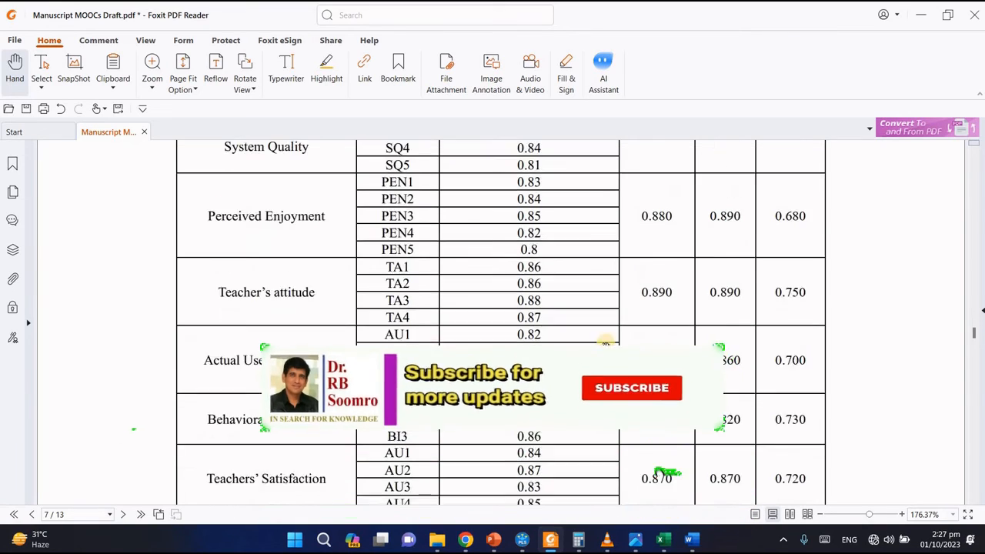
pyautogui.scroll(-1, 500, 308)
pyautogui.scroll(-10, 478, 323)
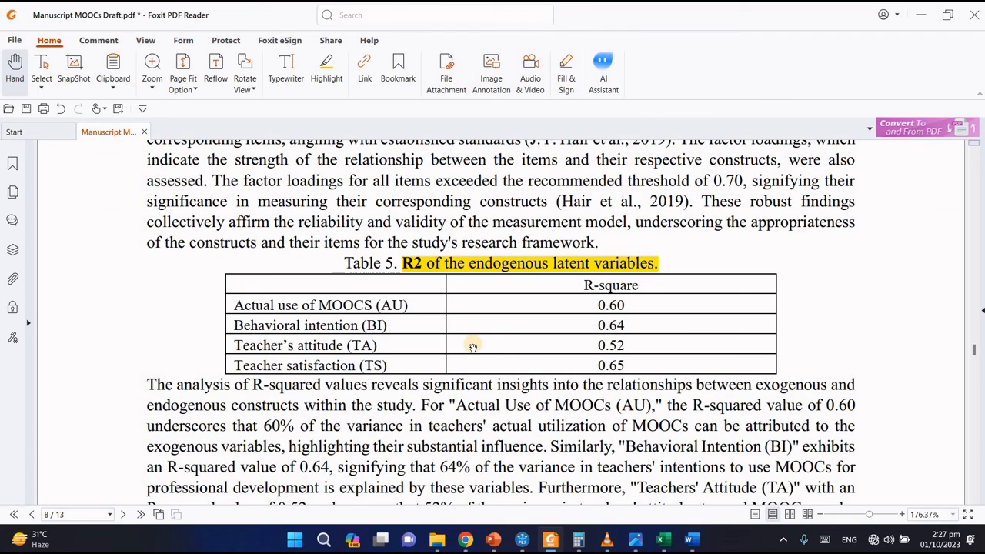
# - Examine how the manuscript reports discriminant validity with the HTMT ratio (Table 6) and the Fornell-Larcker criterion (Table 7)
pyautogui.scroll(-4, 472, 347)
pyautogui.scroll(-12, 472, 345)
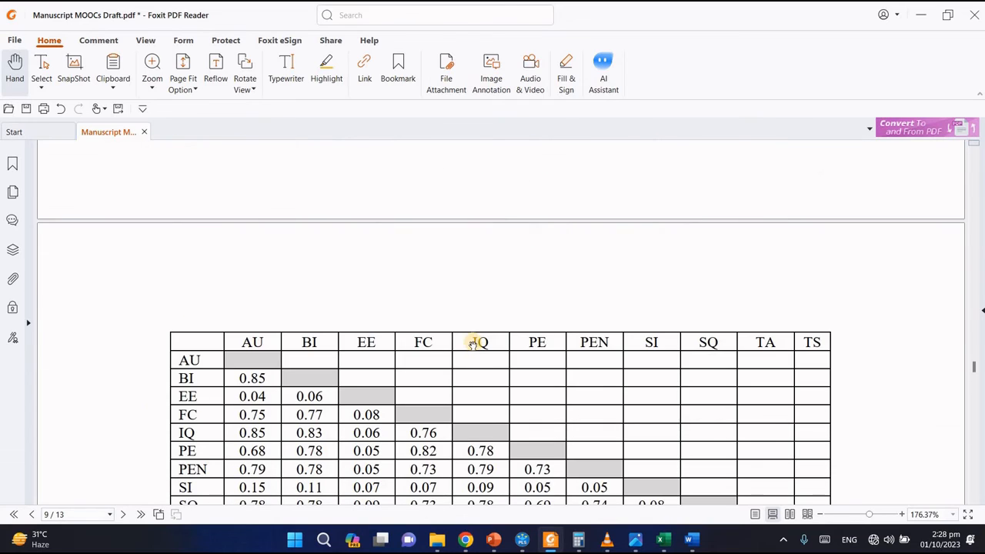
pyautogui.scroll(1, 473, 344)
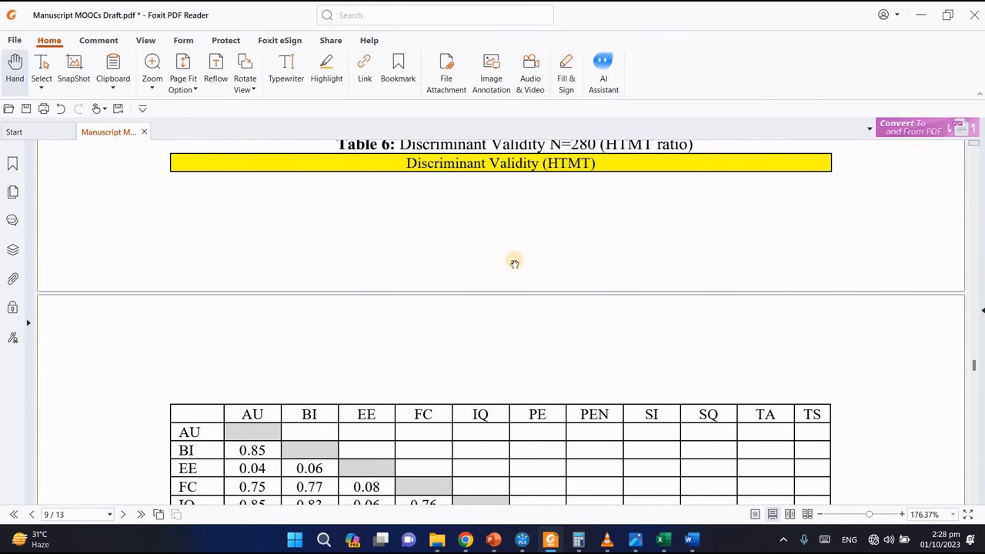
pyautogui.scroll(-2, 502, 254)
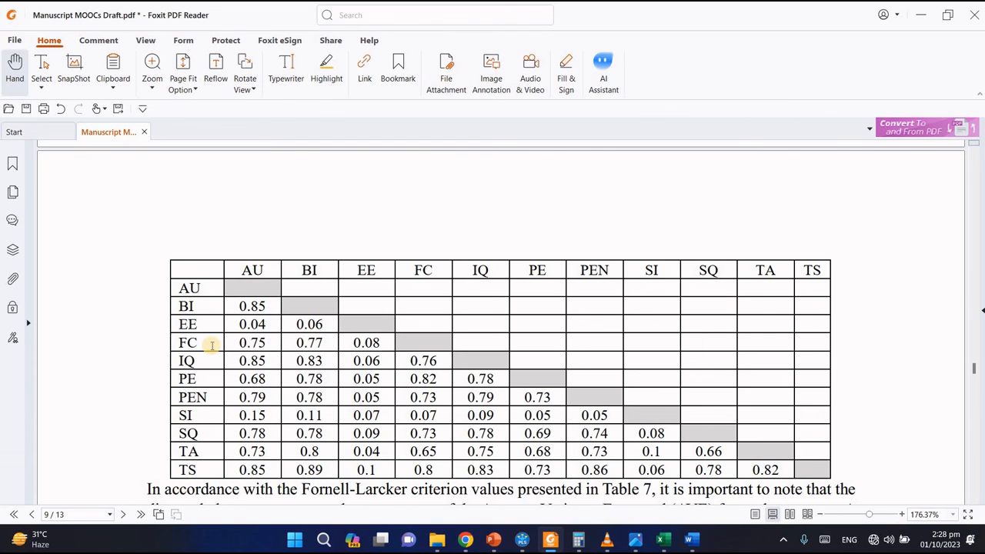
pyautogui.scroll(-7, 215, 343)
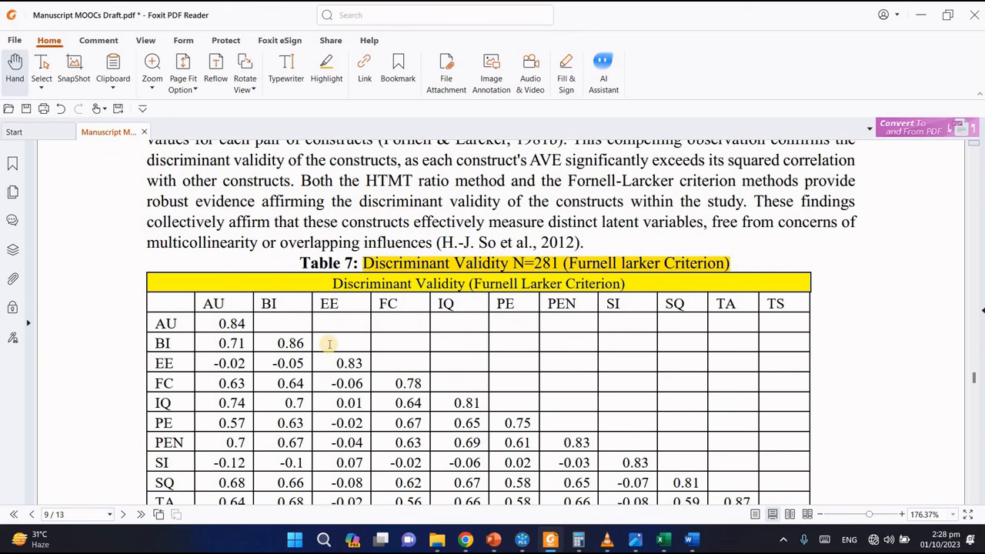
# - Examine the rest of the Fornell-Larcker table through the start of section 4.3 Structural Model, and switch back to SmartPLS
pyautogui.scroll(-1, 329, 345)
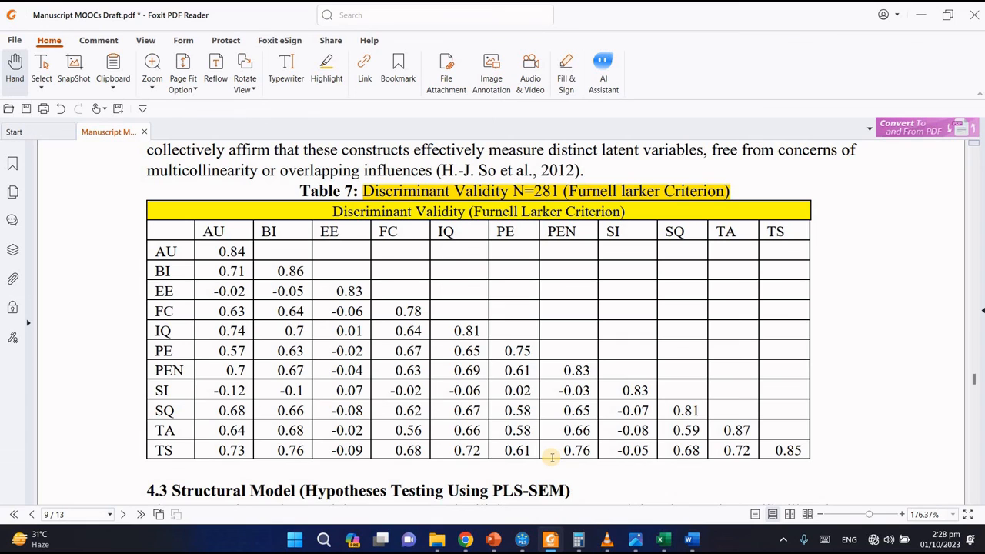
pyautogui.scroll(-3, 551, 448)
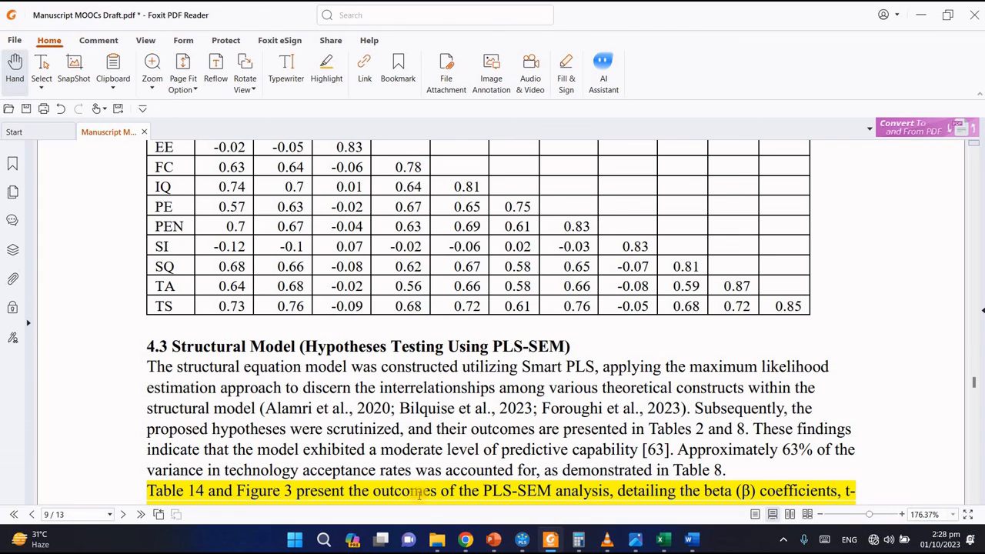
pyautogui.hotkey('alt', 'Tab')
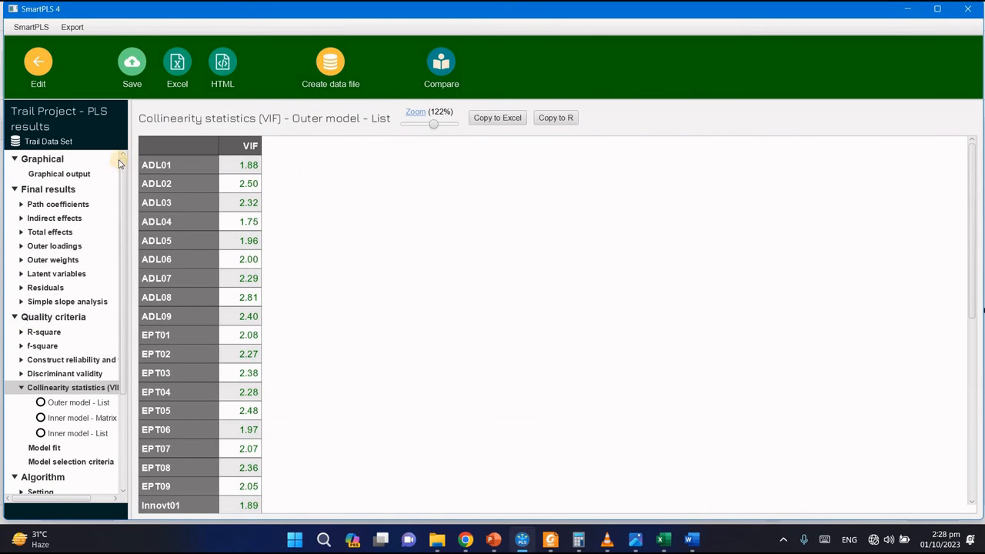
# - Open the graphical output of the PLS results and display outer loadings for the outer model
pyautogui.click(54, 174)
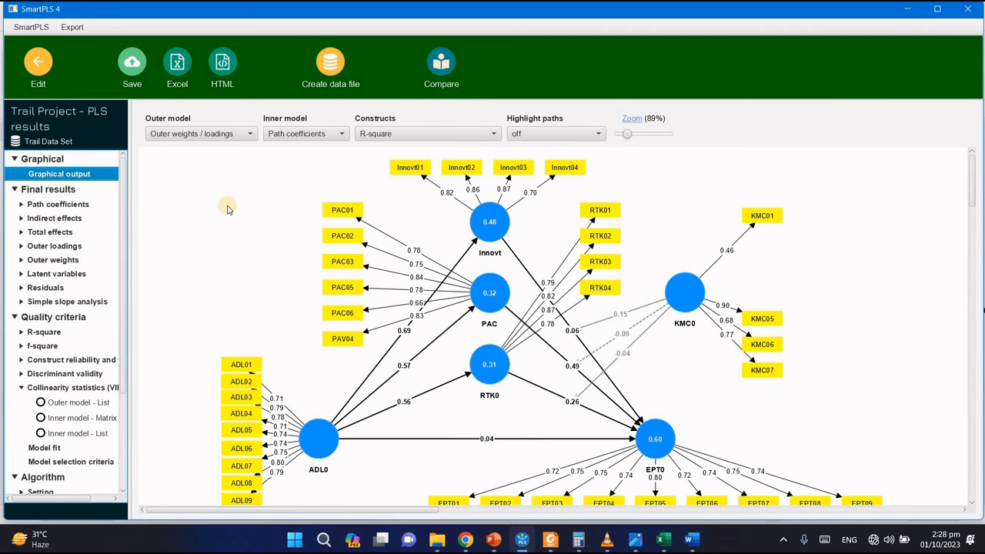
pyautogui.click(250, 134)
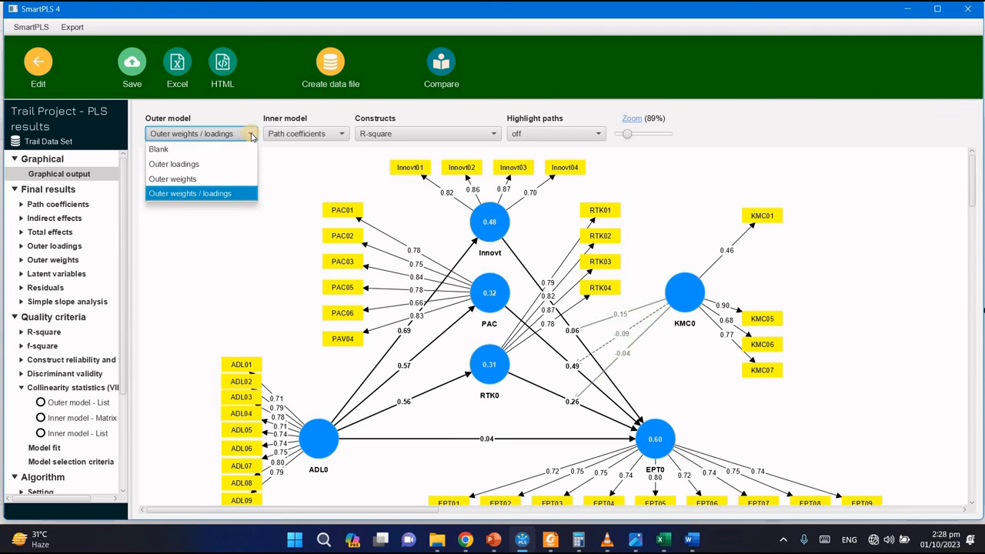
pyautogui.click(198, 163)
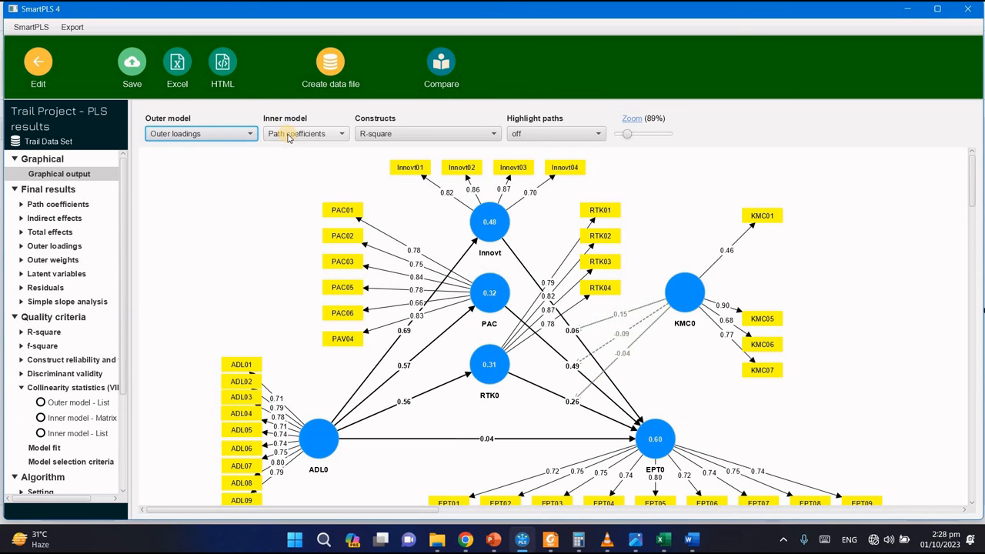
# - View the constructs' average variance extracted (AVE) and composite reliability (rho_a) on the diagram, and switch the construct values back to R-square
pyautogui.click(373, 133)
pyautogui.click(388, 164)
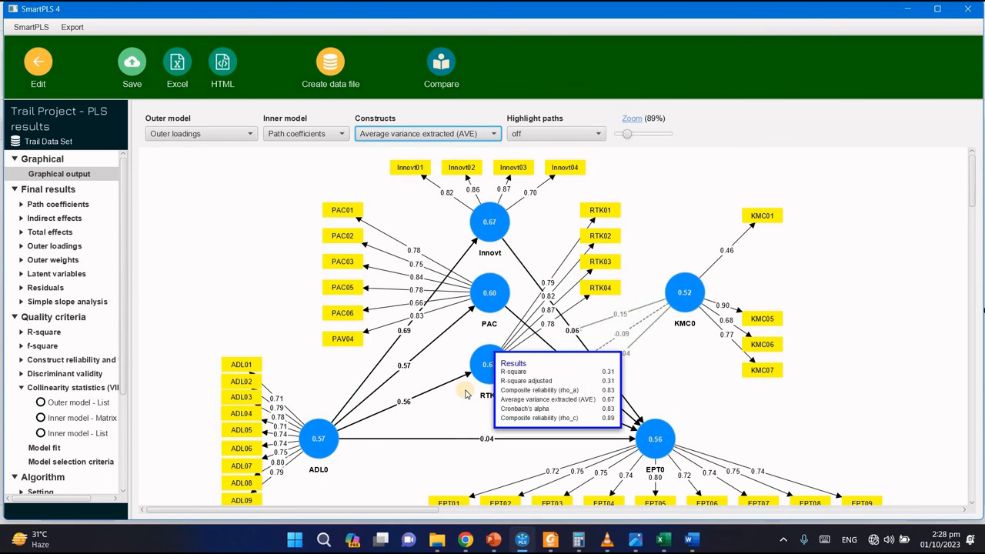
pyautogui.click(379, 137)
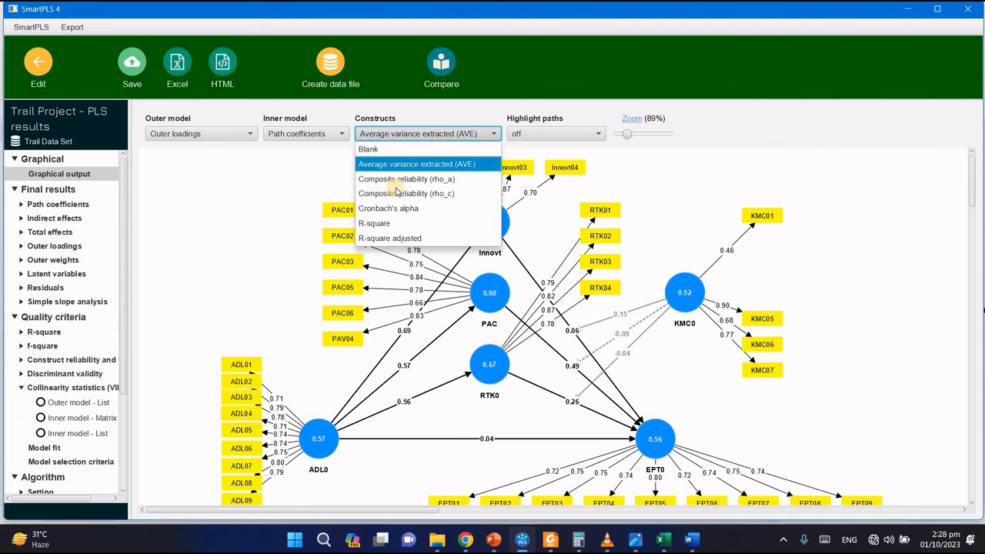
pyautogui.click(401, 183)
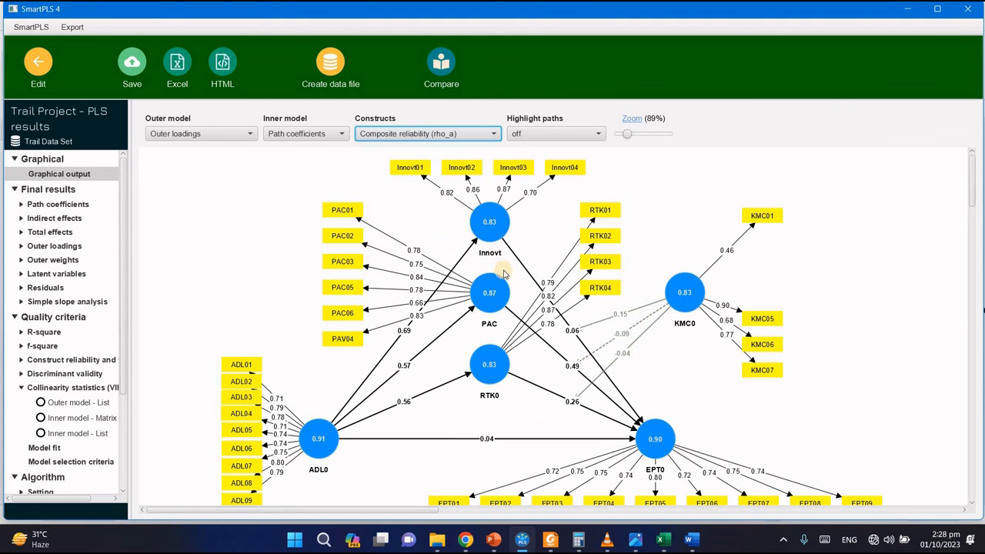
pyautogui.click(409, 135)
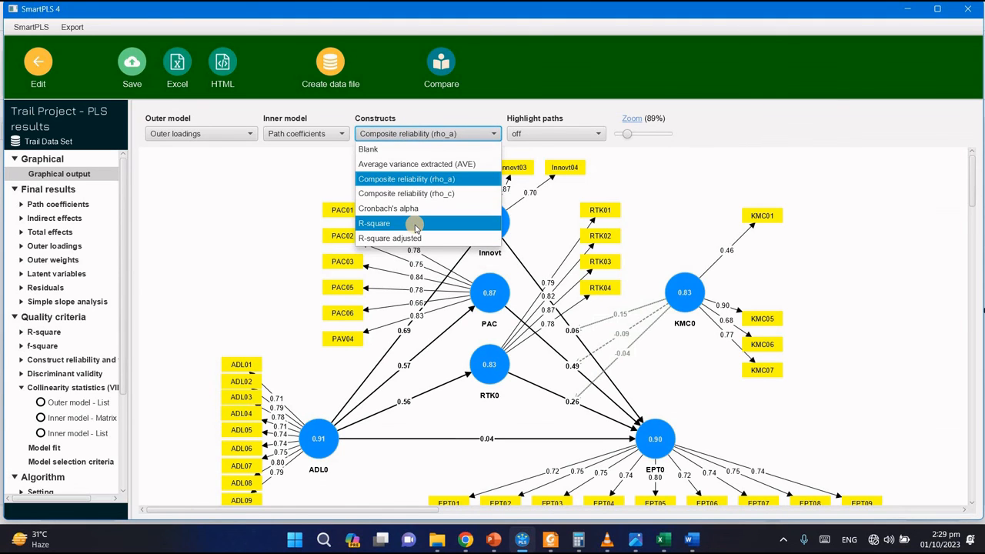
pyautogui.click(410, 222)
pyautogui.click(493, 135)
pyautogui.click(493, 136)
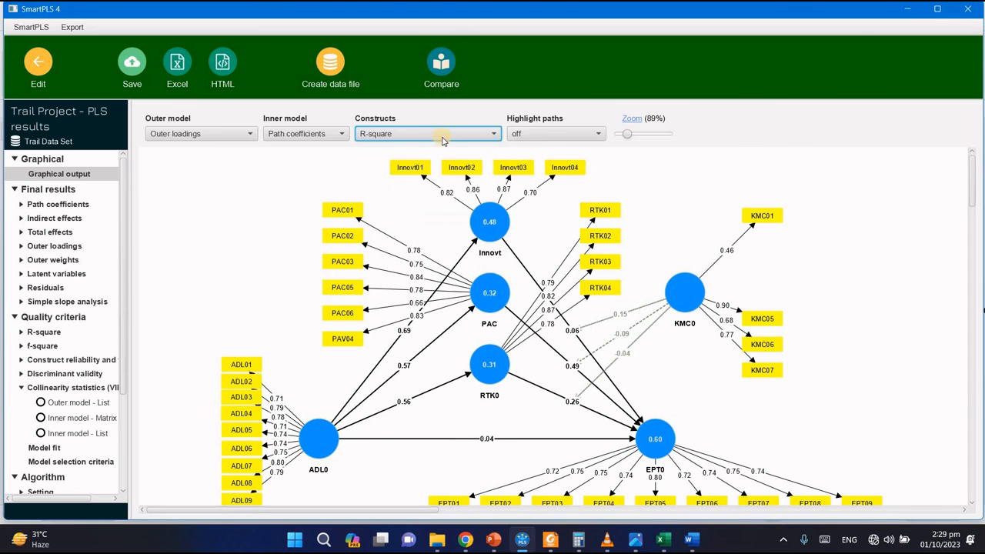
# - Preview path highlighting on the diagram with relative values and with absolute values, and turn highlighting off again
pyautogui.click(539, 135)
pyautogui.click(541, 165)
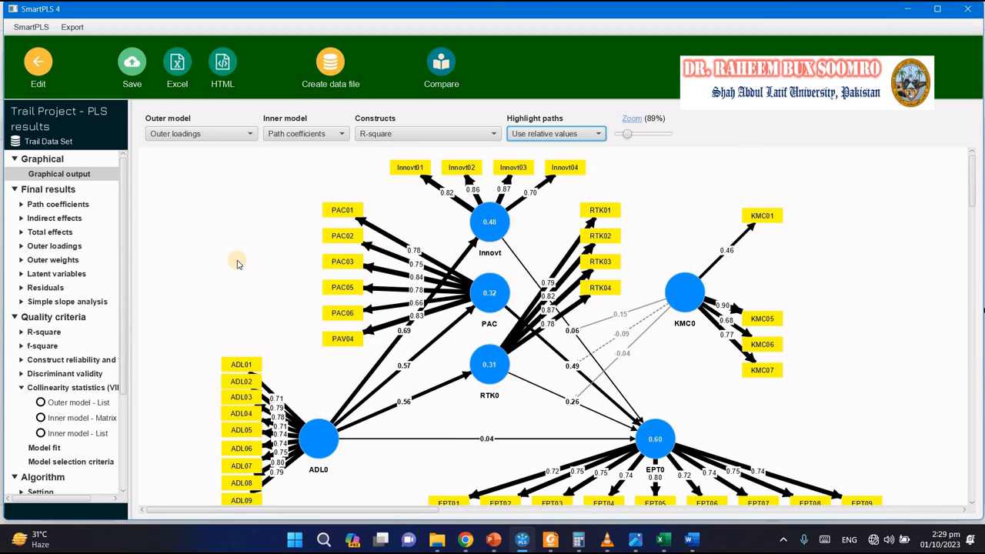
pyautogui.click(541, 135)
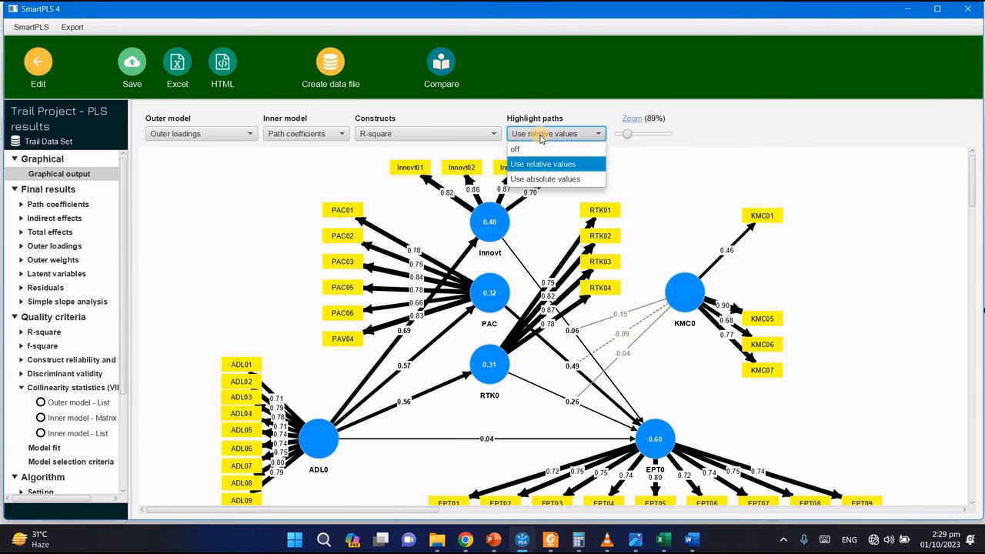
pyautogui.click(546, 178)
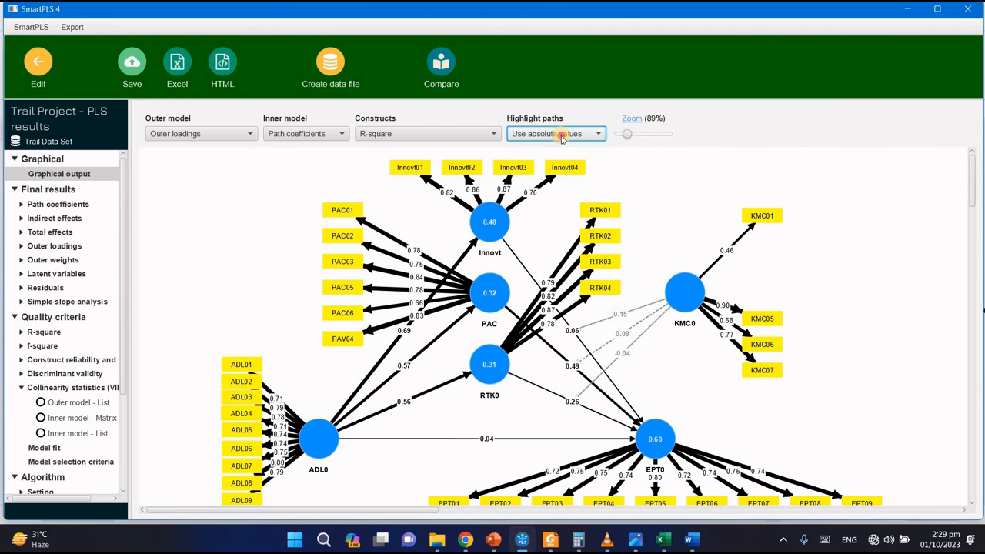
pyautogui.click(557, 134)
pyautogui.click(542, 150)
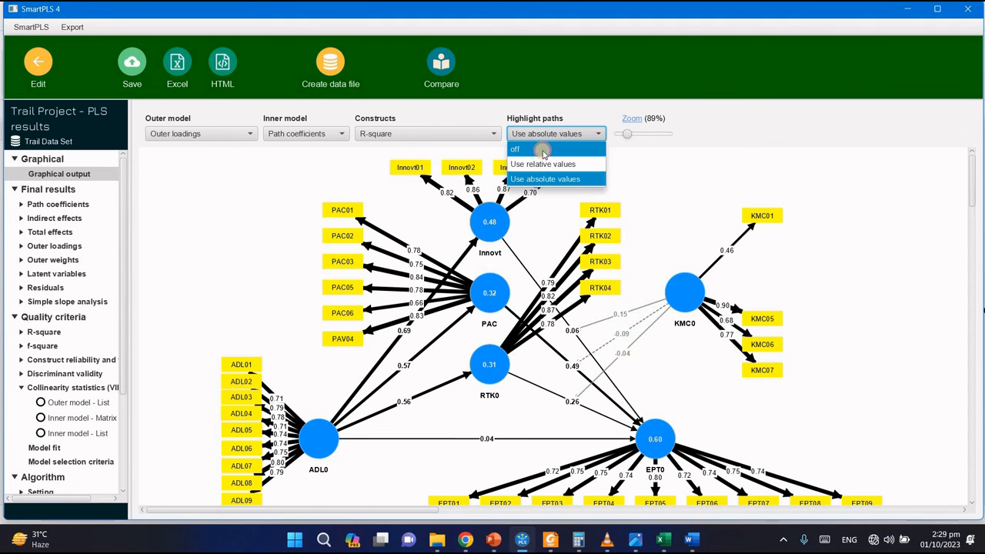
# - Display correlations instead of path coefficients on the inner model's paths
pyautogui.click(297, 137)
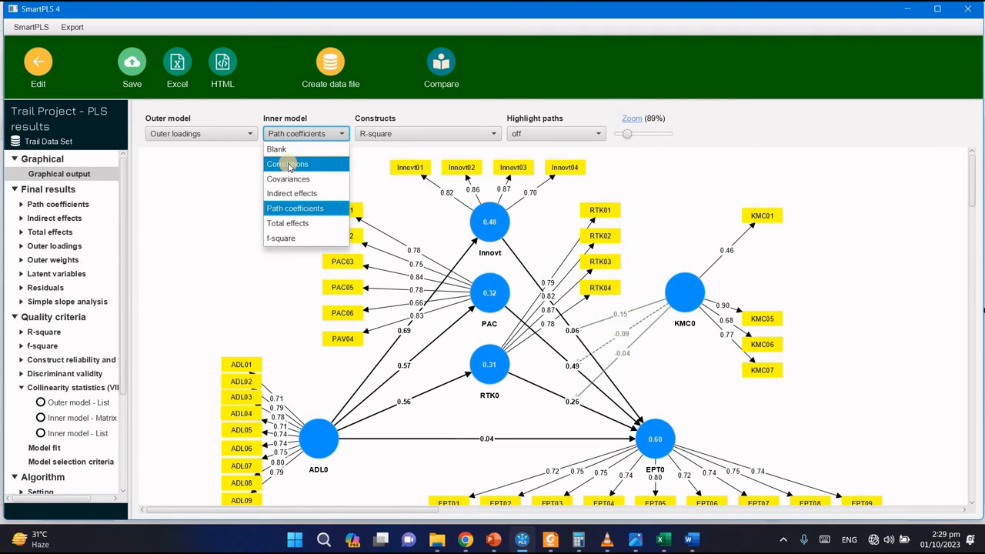
pyautogui.click(287, 164)
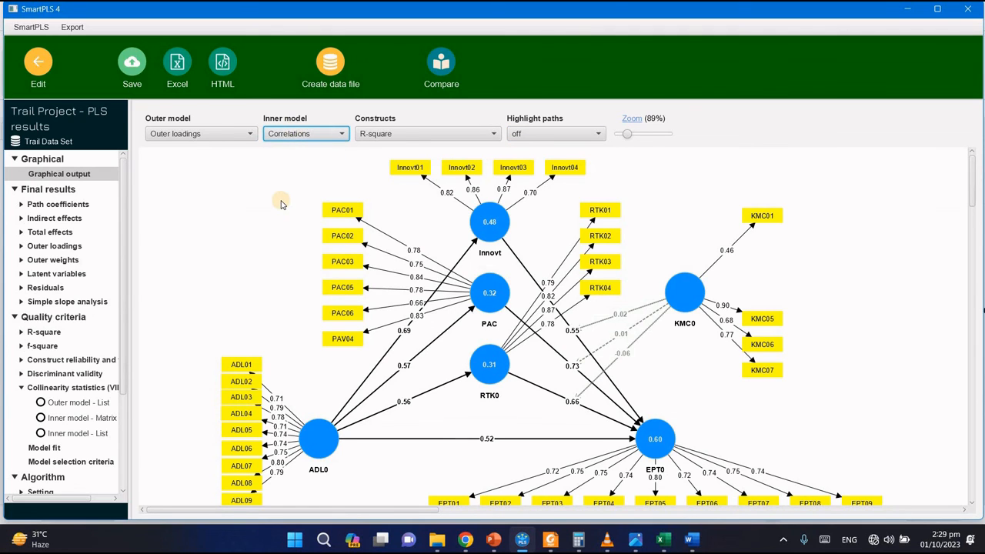